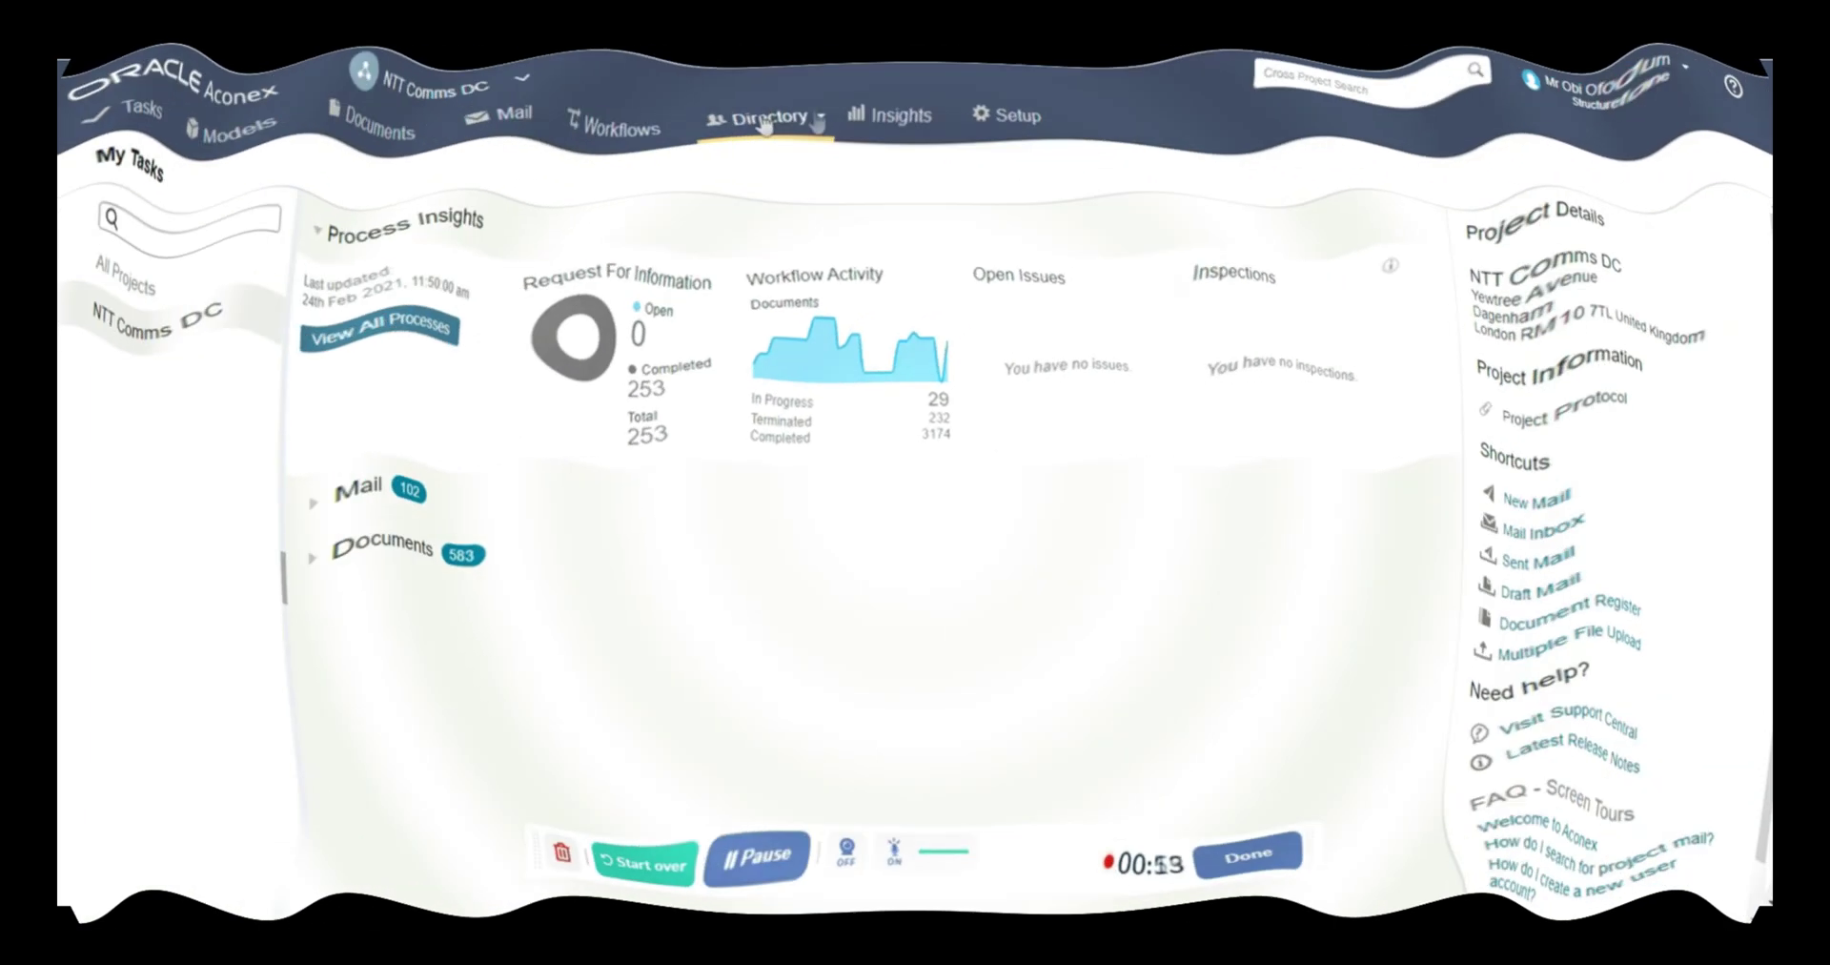
Open the Directory menu to reveal the project and global directory choices.
{"action": "left_click", "coordinate": [759, 124]}
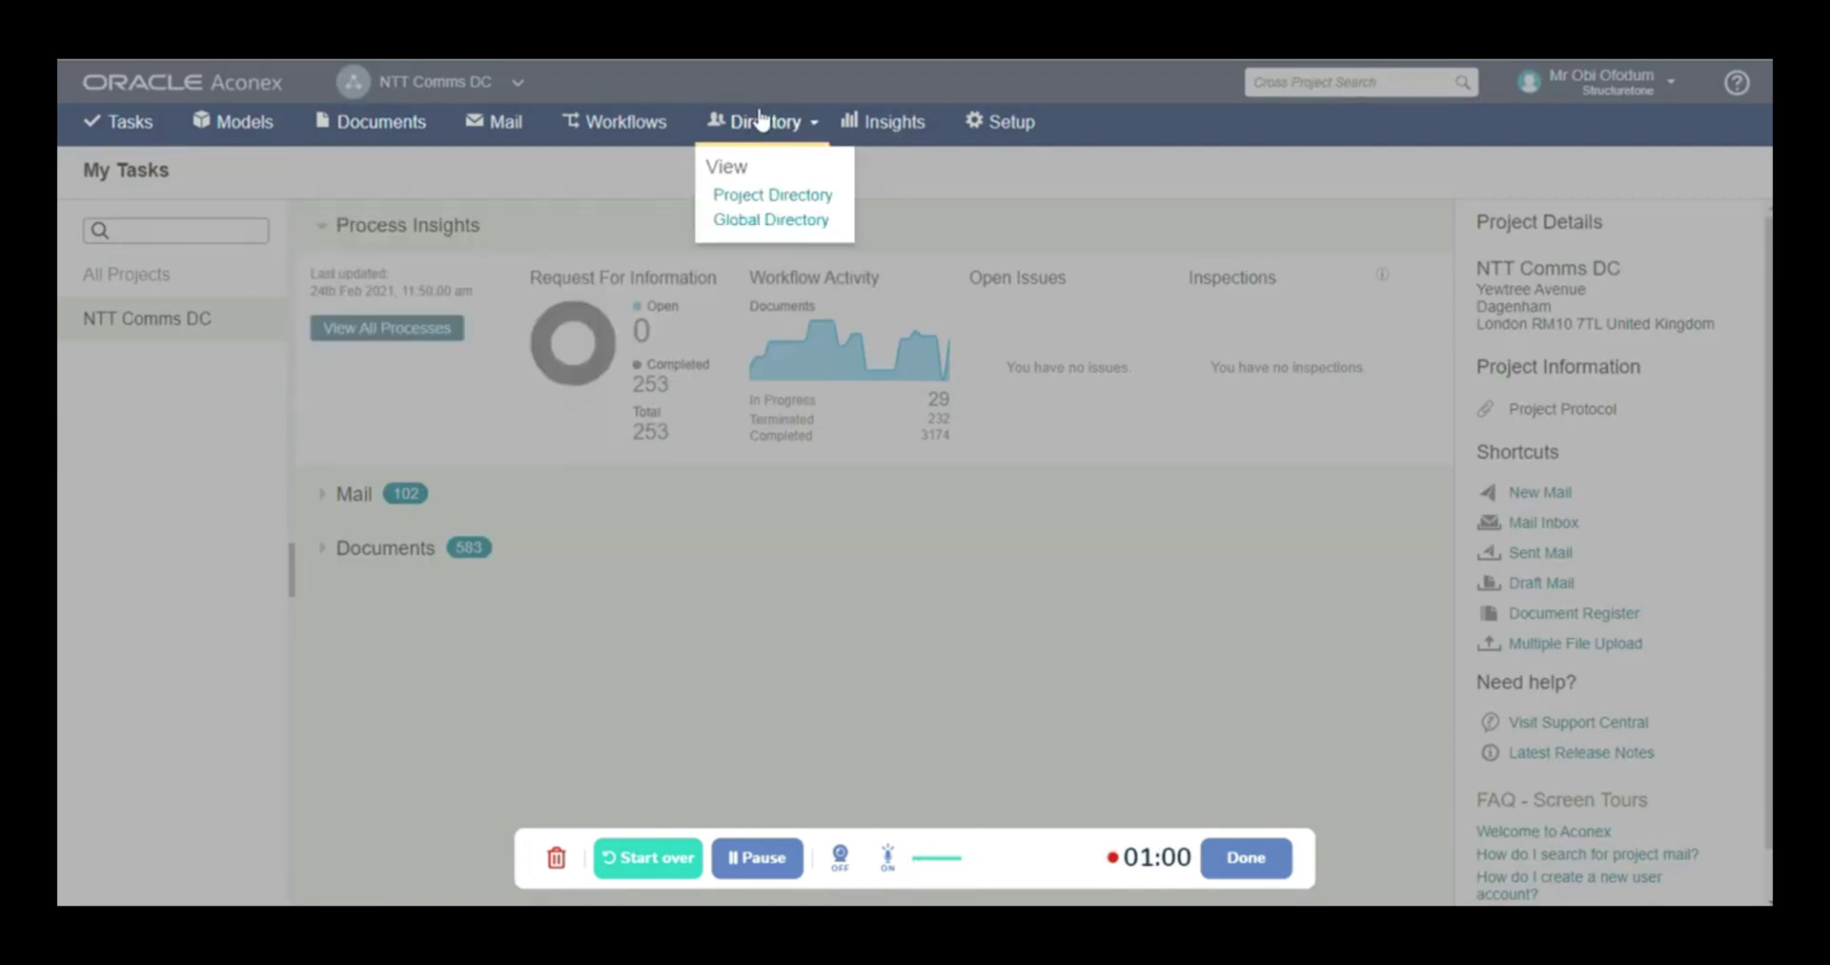
Open the Global Directory search, then open and dismiss the Invite user dialog.
{"action": "left_click", "coordinate": [762, 222]}
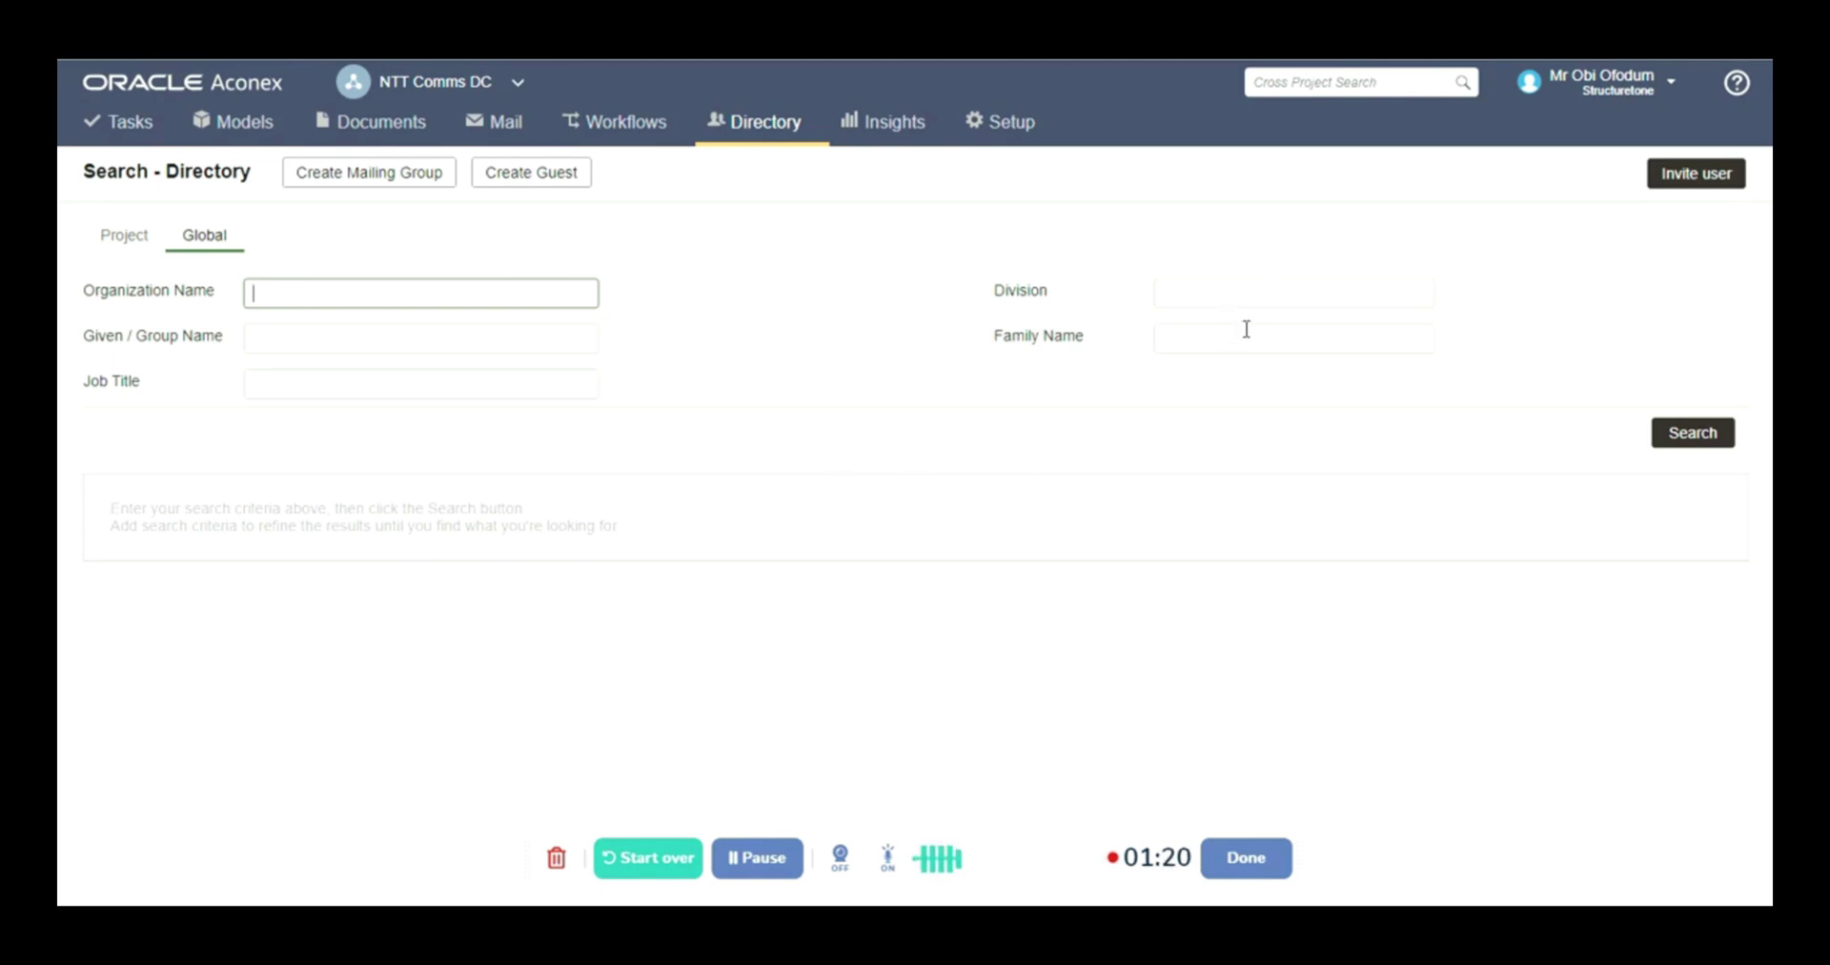
{"action": "left_click", "coordinate": [1689, 175]}
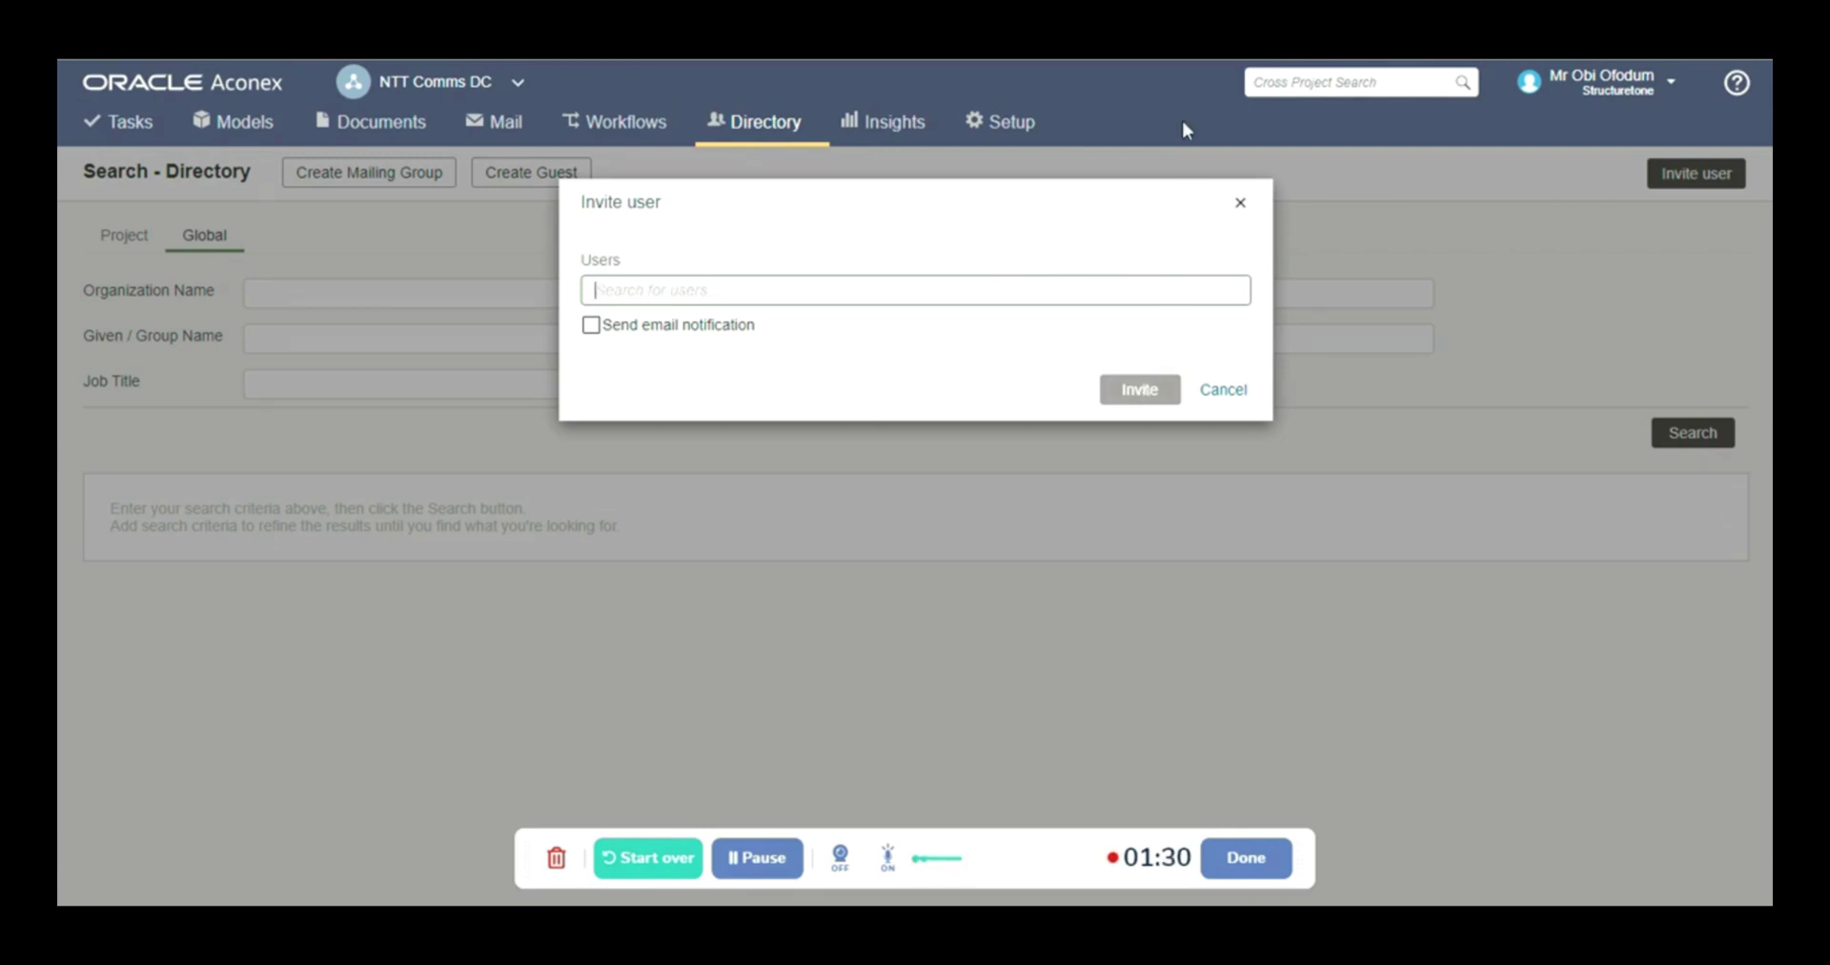
{"action": "left_click", "coordinate": [1241, 208]}
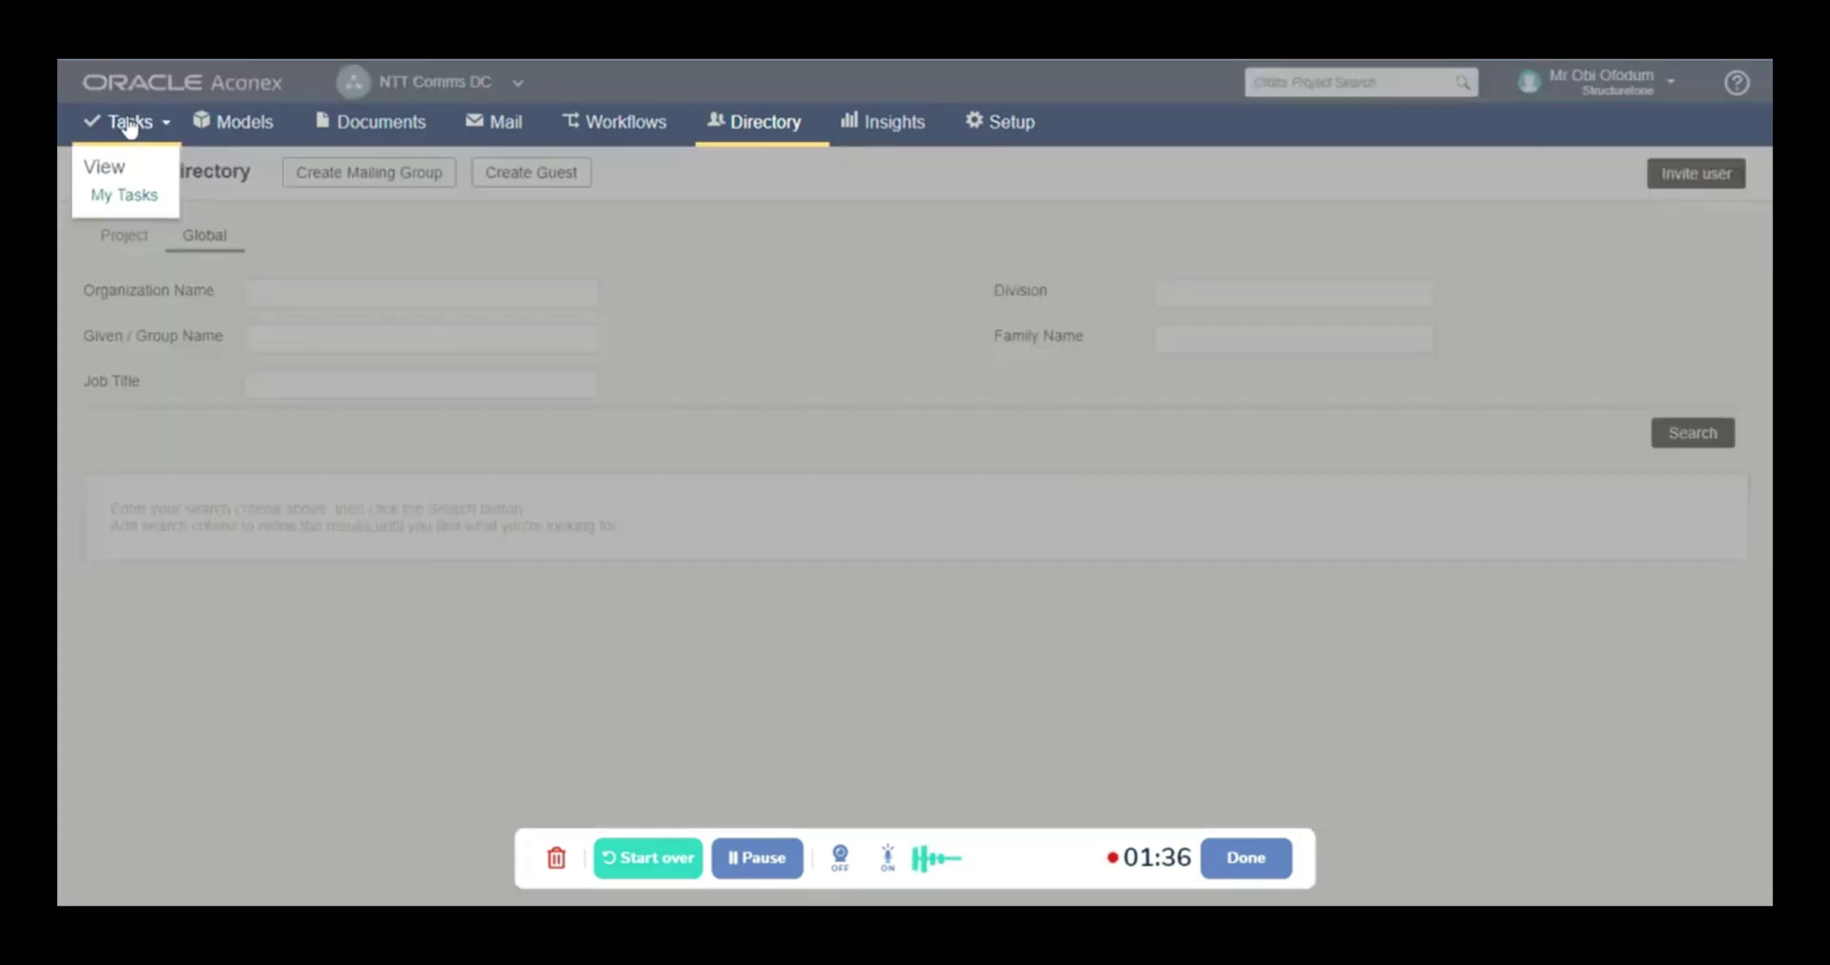
Close the Tasks dropdown menu, staying on the Global Directory page.
{"action": "mouse_move", "coordinate": [500, 121]}
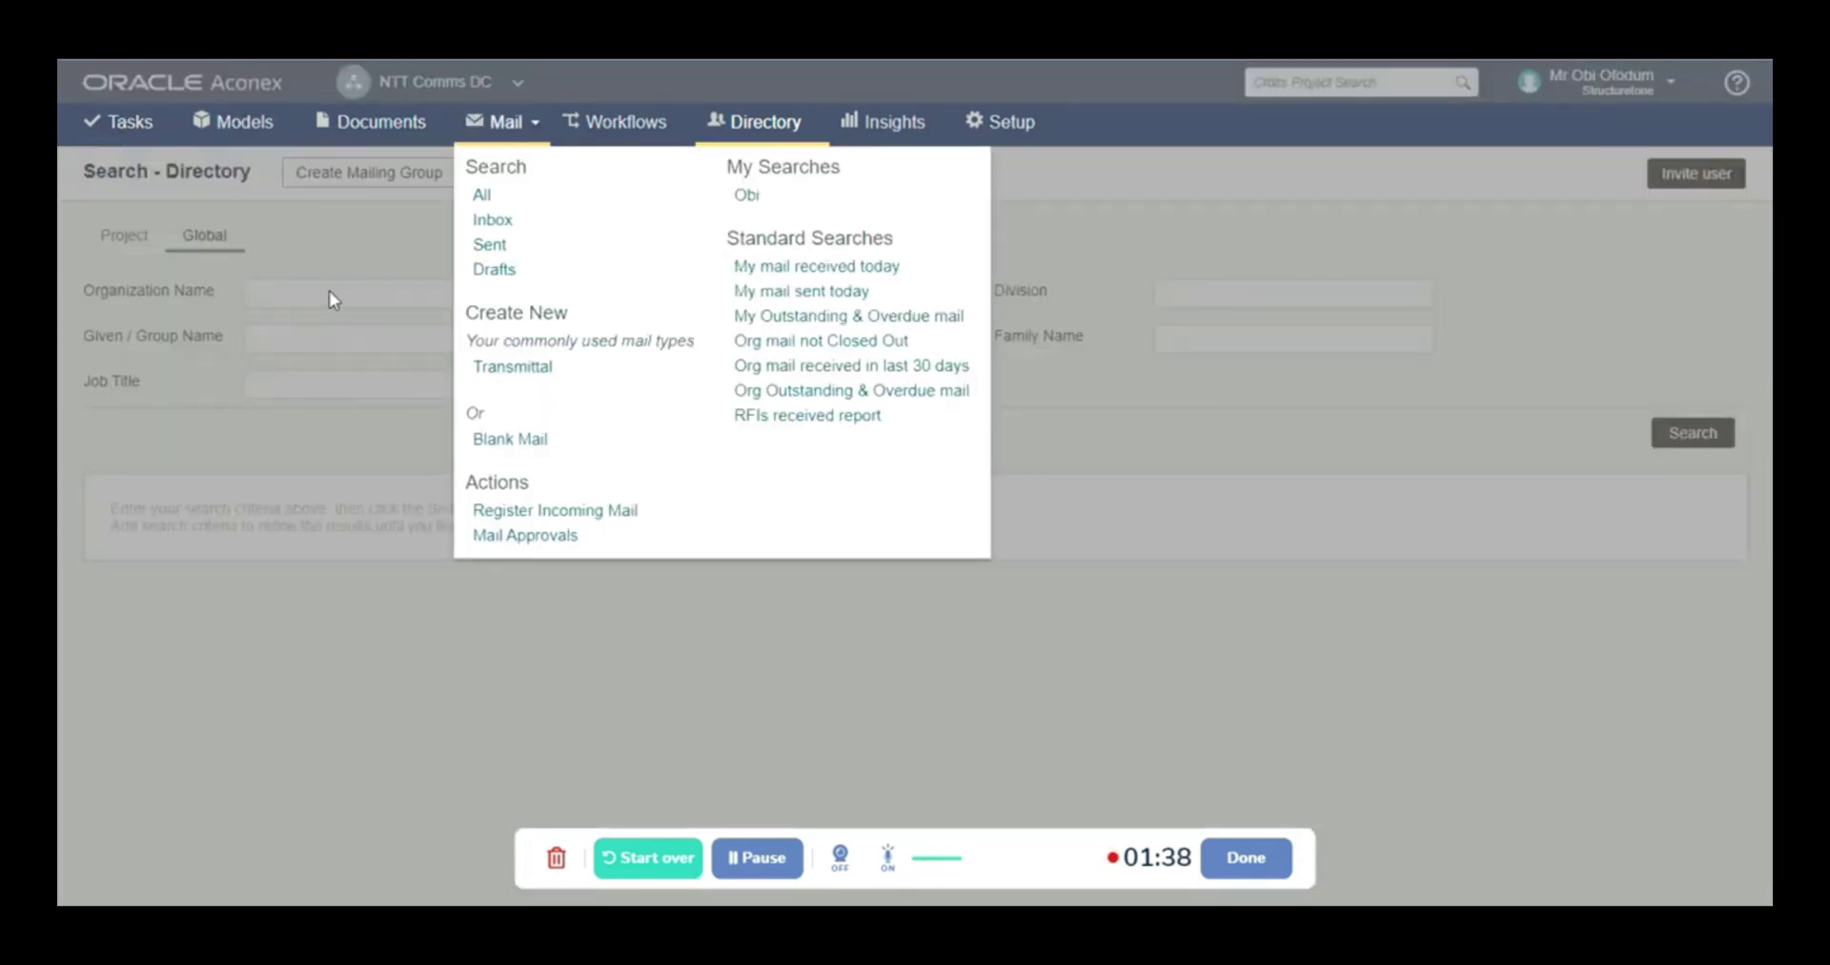
{"action": "mouse_move", "coordinate": [122, 124]}
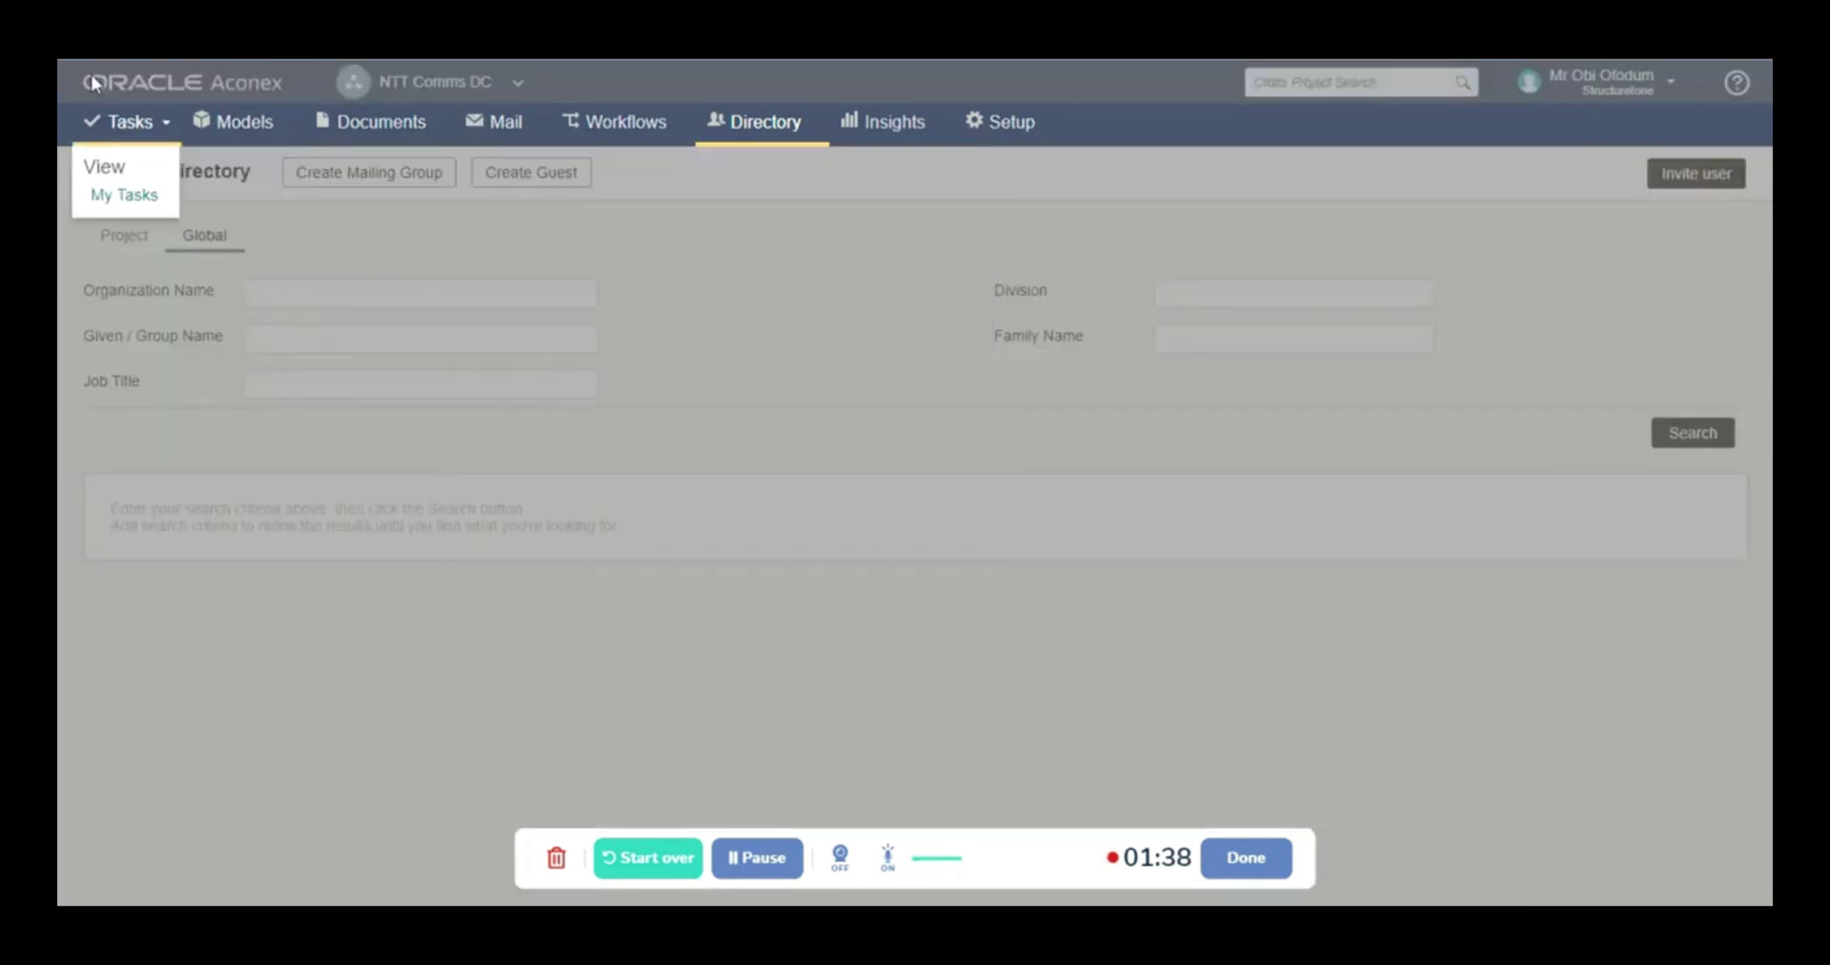
{"action": "left_click", "coordinate": [126, 124]}
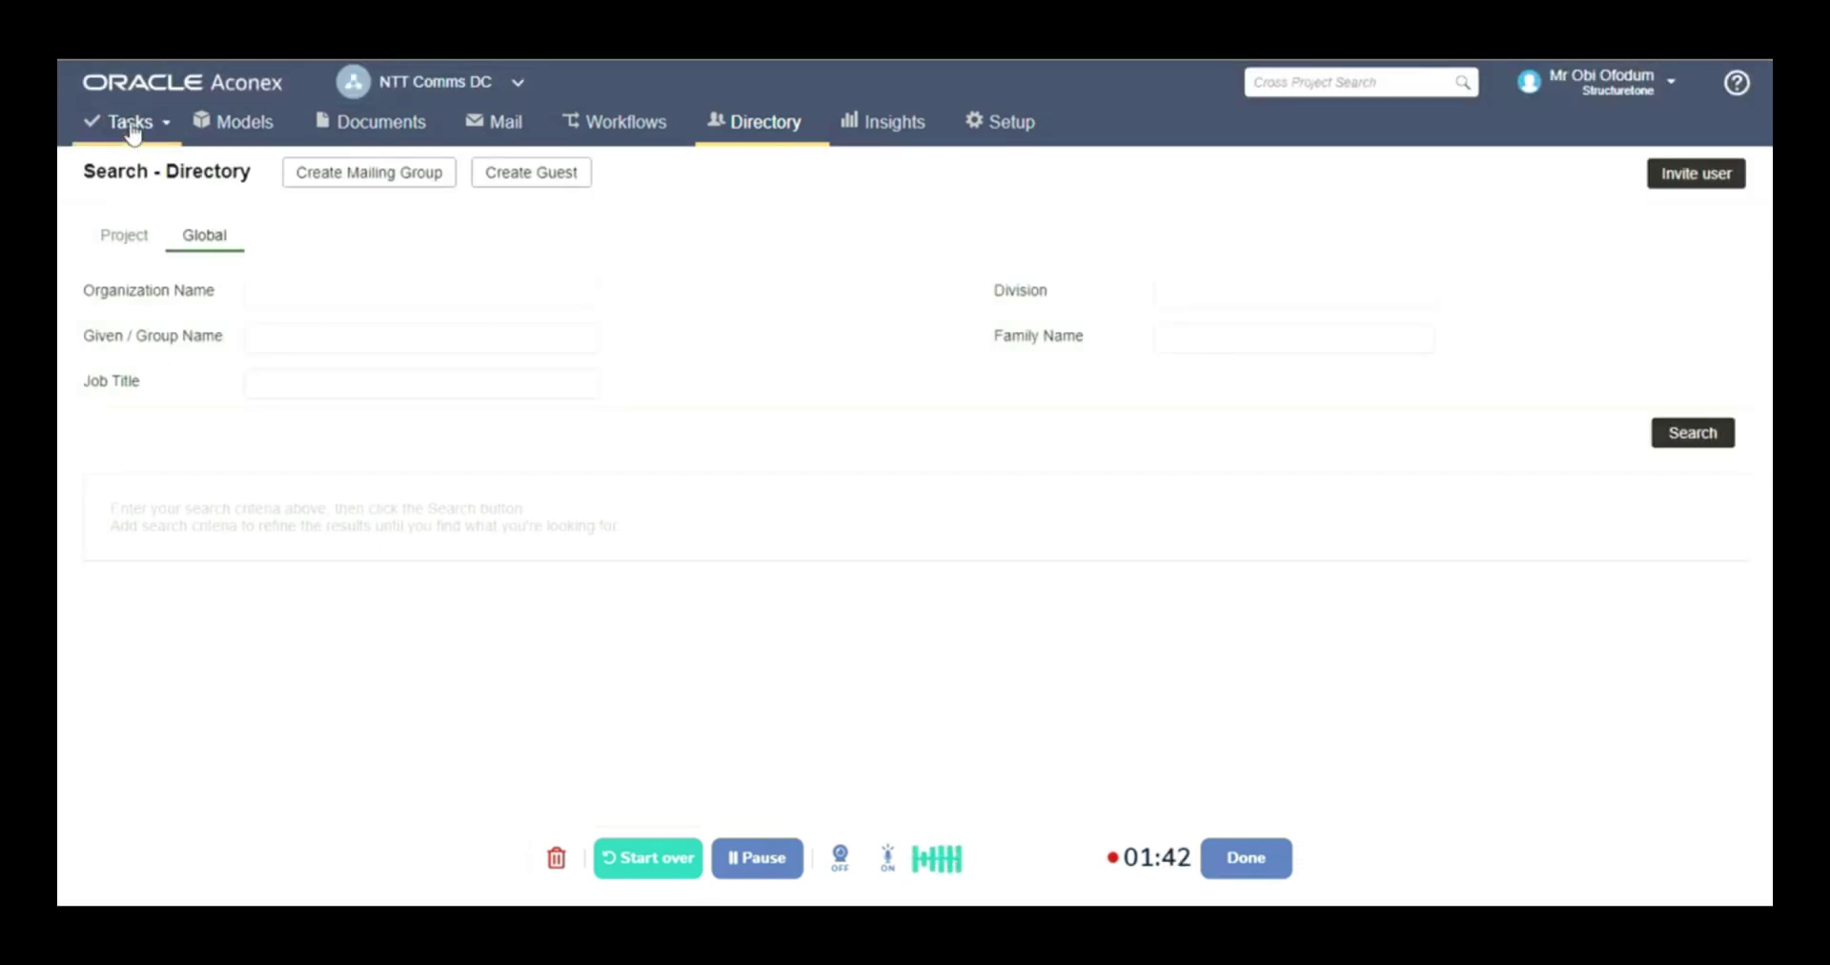
From My Tasks, open the Document Register and run an unfiltered search listing 3,201 documents.
{"action": "mouse_move", "coordinate": [130, 122]}
{"action": "left_click", "coordinate": [131, 196]}
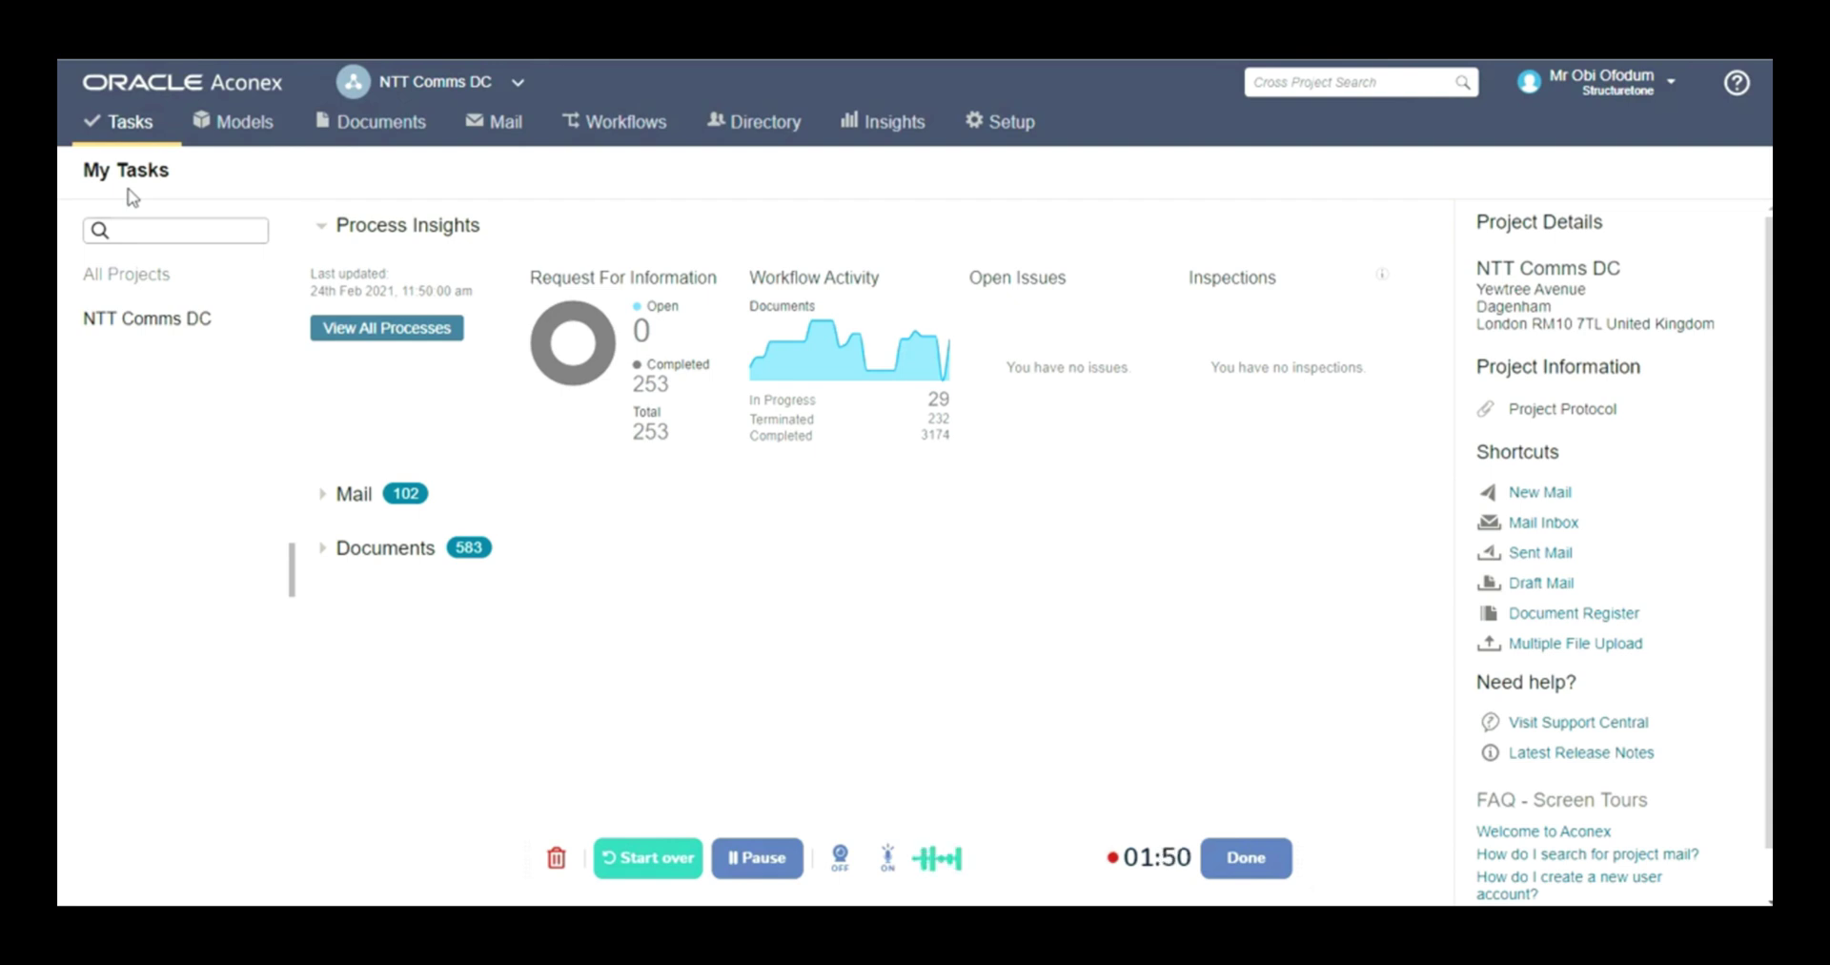
{"action": "left_click", "coordinate": [377, 130]}
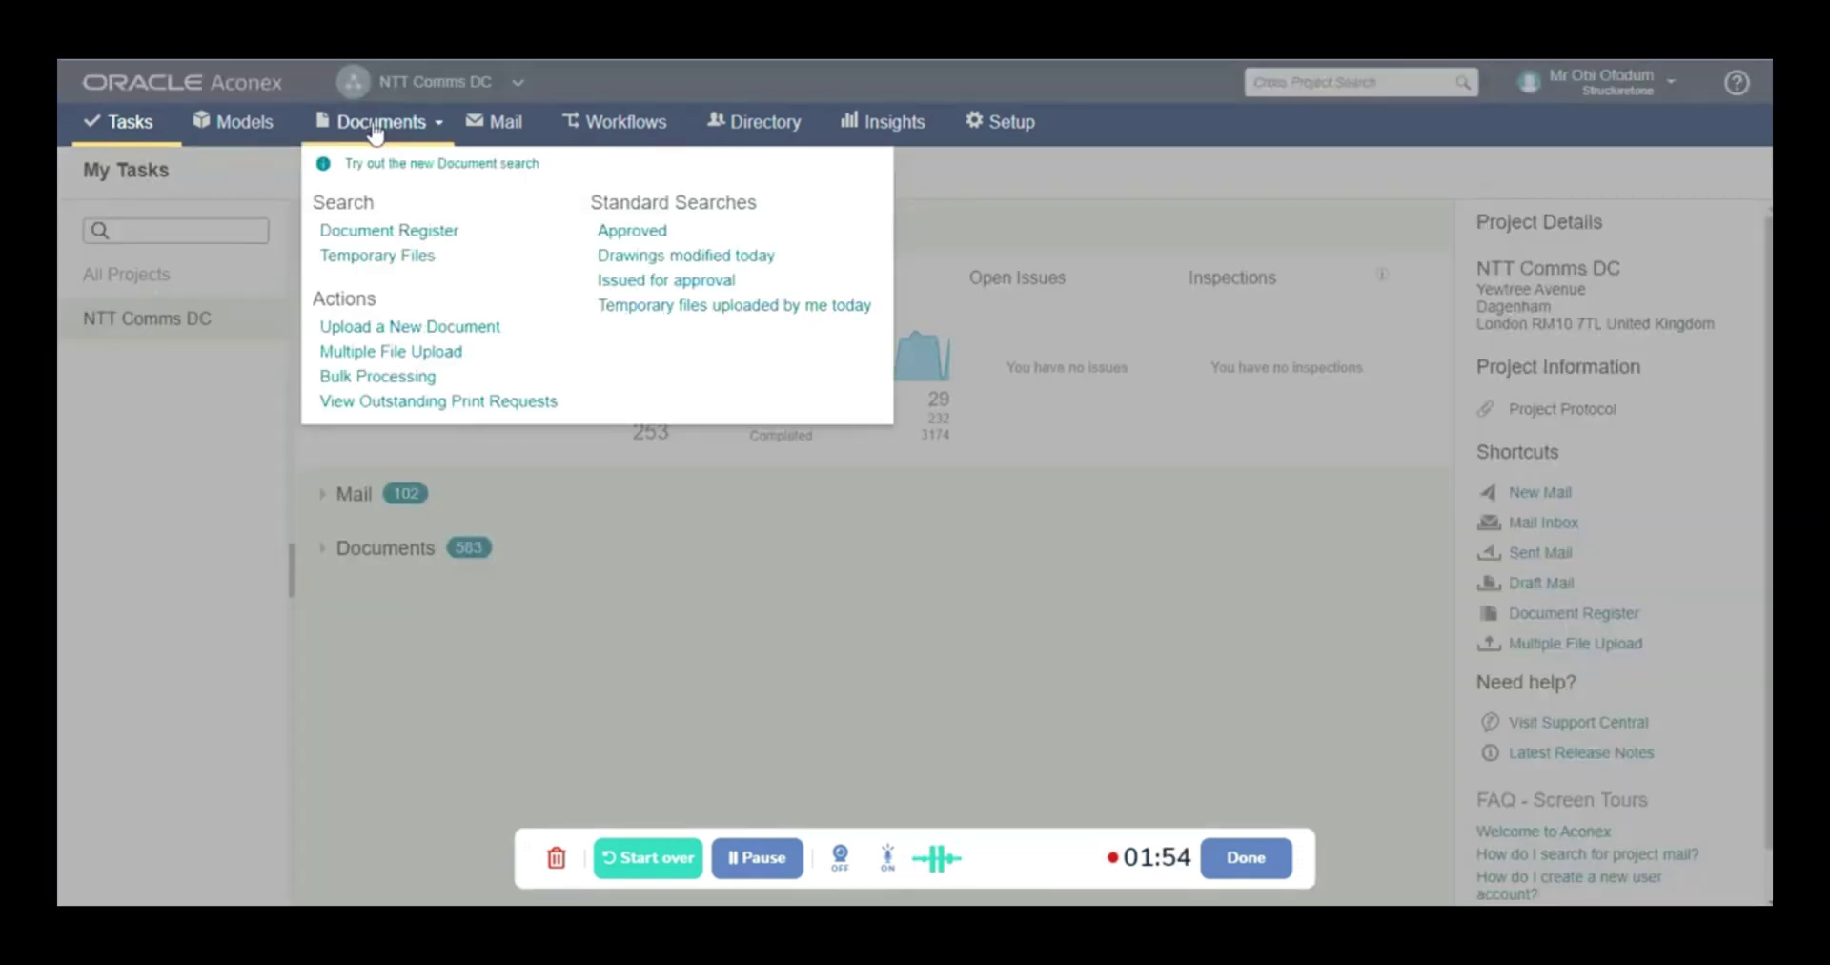
{"action": "left_click", "coordinate": [351, 234]}
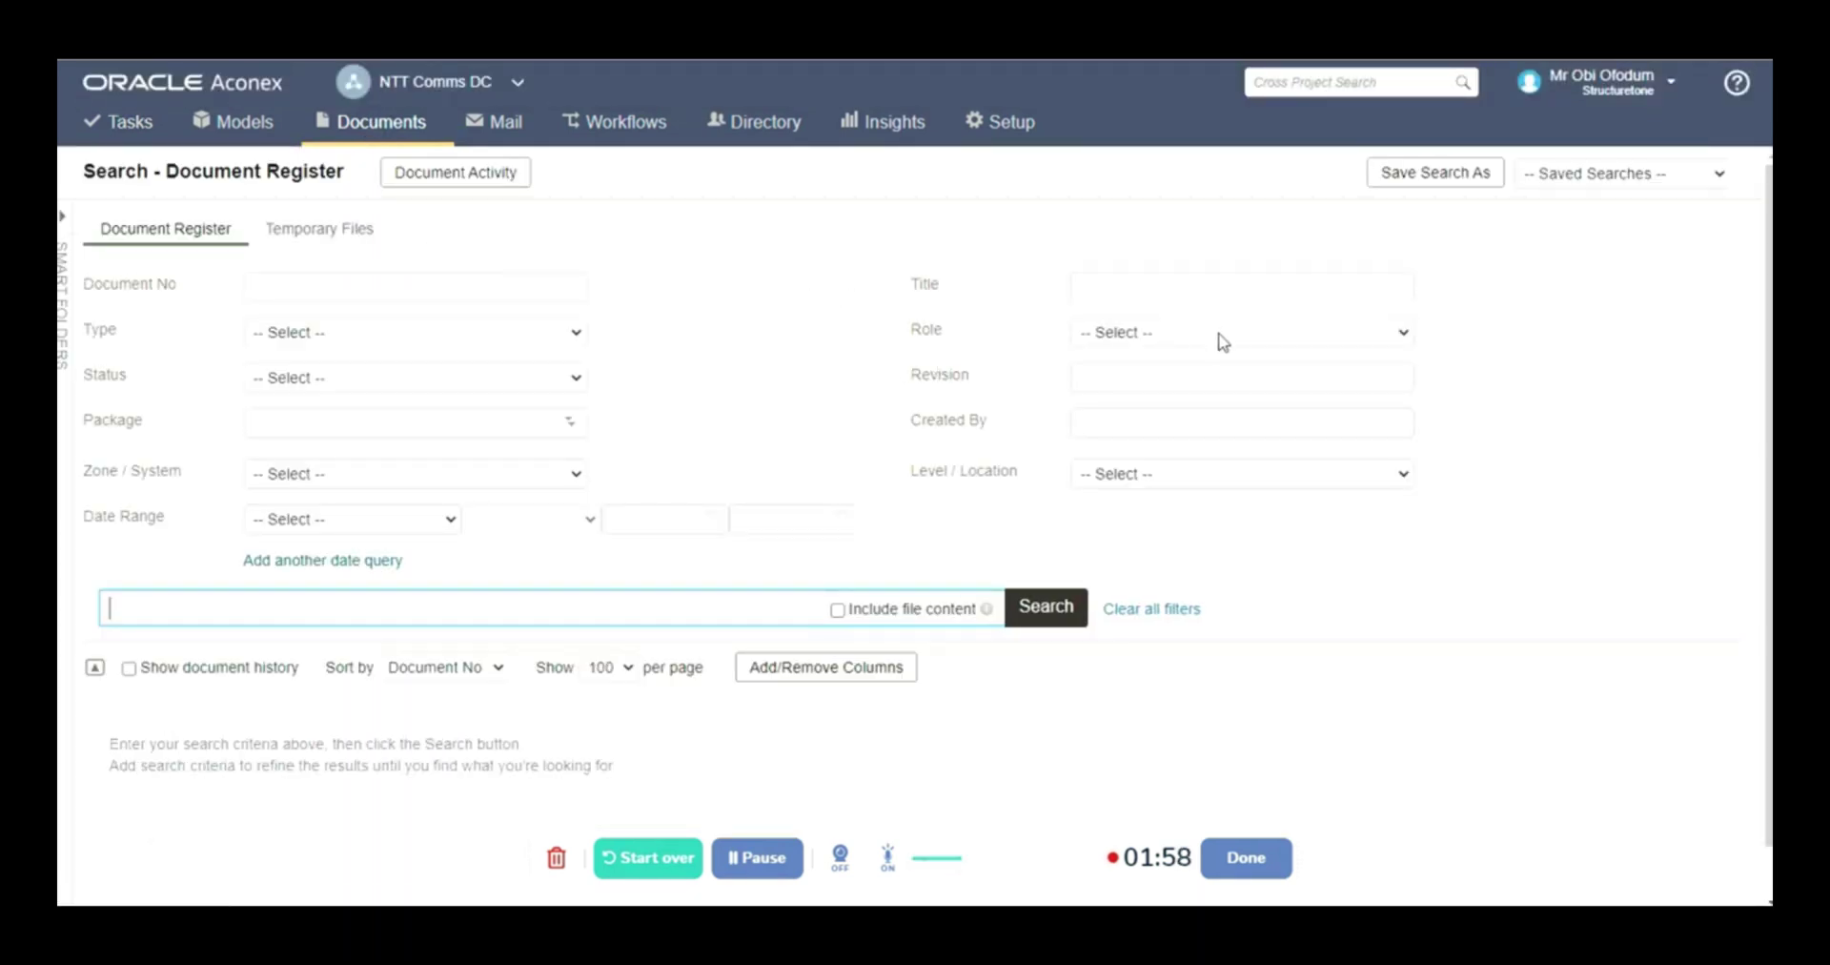
{"action": "left_click", "coordinate": [1044, 618]}
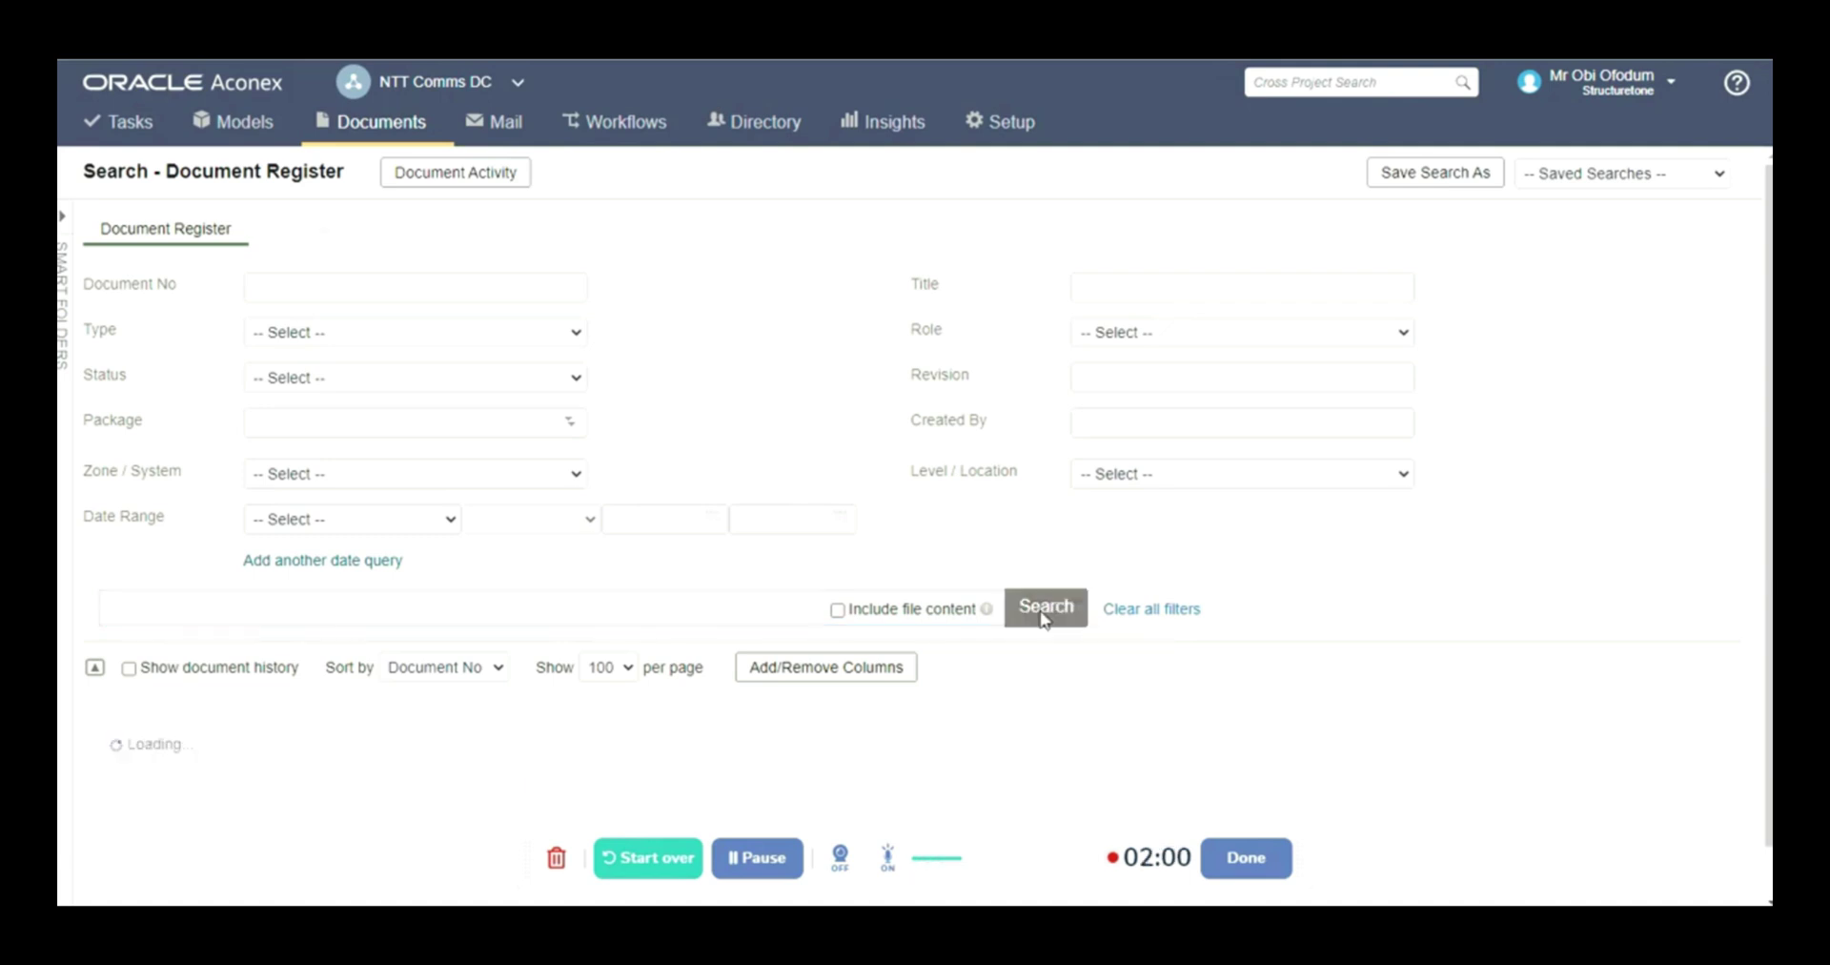
{"action": "scroll", "coordinate": [996, 620], "scroll_direction": "down", "scroll_amount": 6}
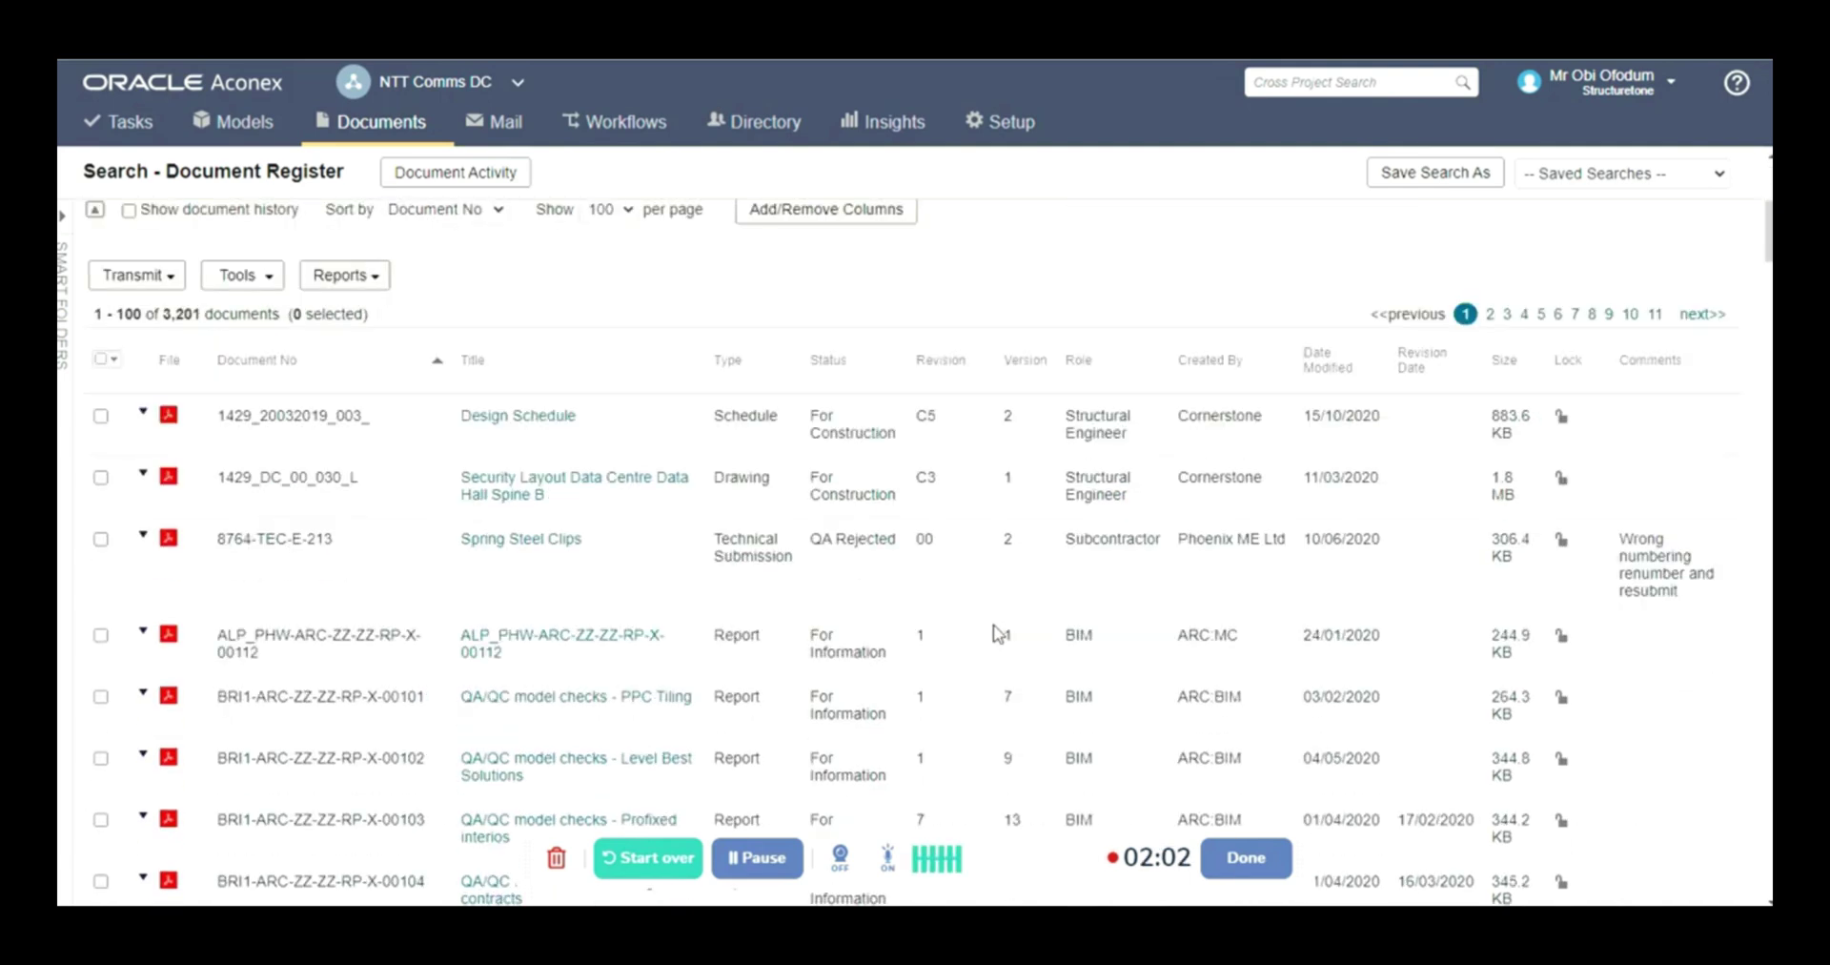
{"action": "scroll", "coordinate": [989, 606], "scroll_direction": "down", "scroll_amount": 6}
{"action": "scroll", "coordinate": [990, 606], "scroll_direction": "up", "scroll_amount": 12}
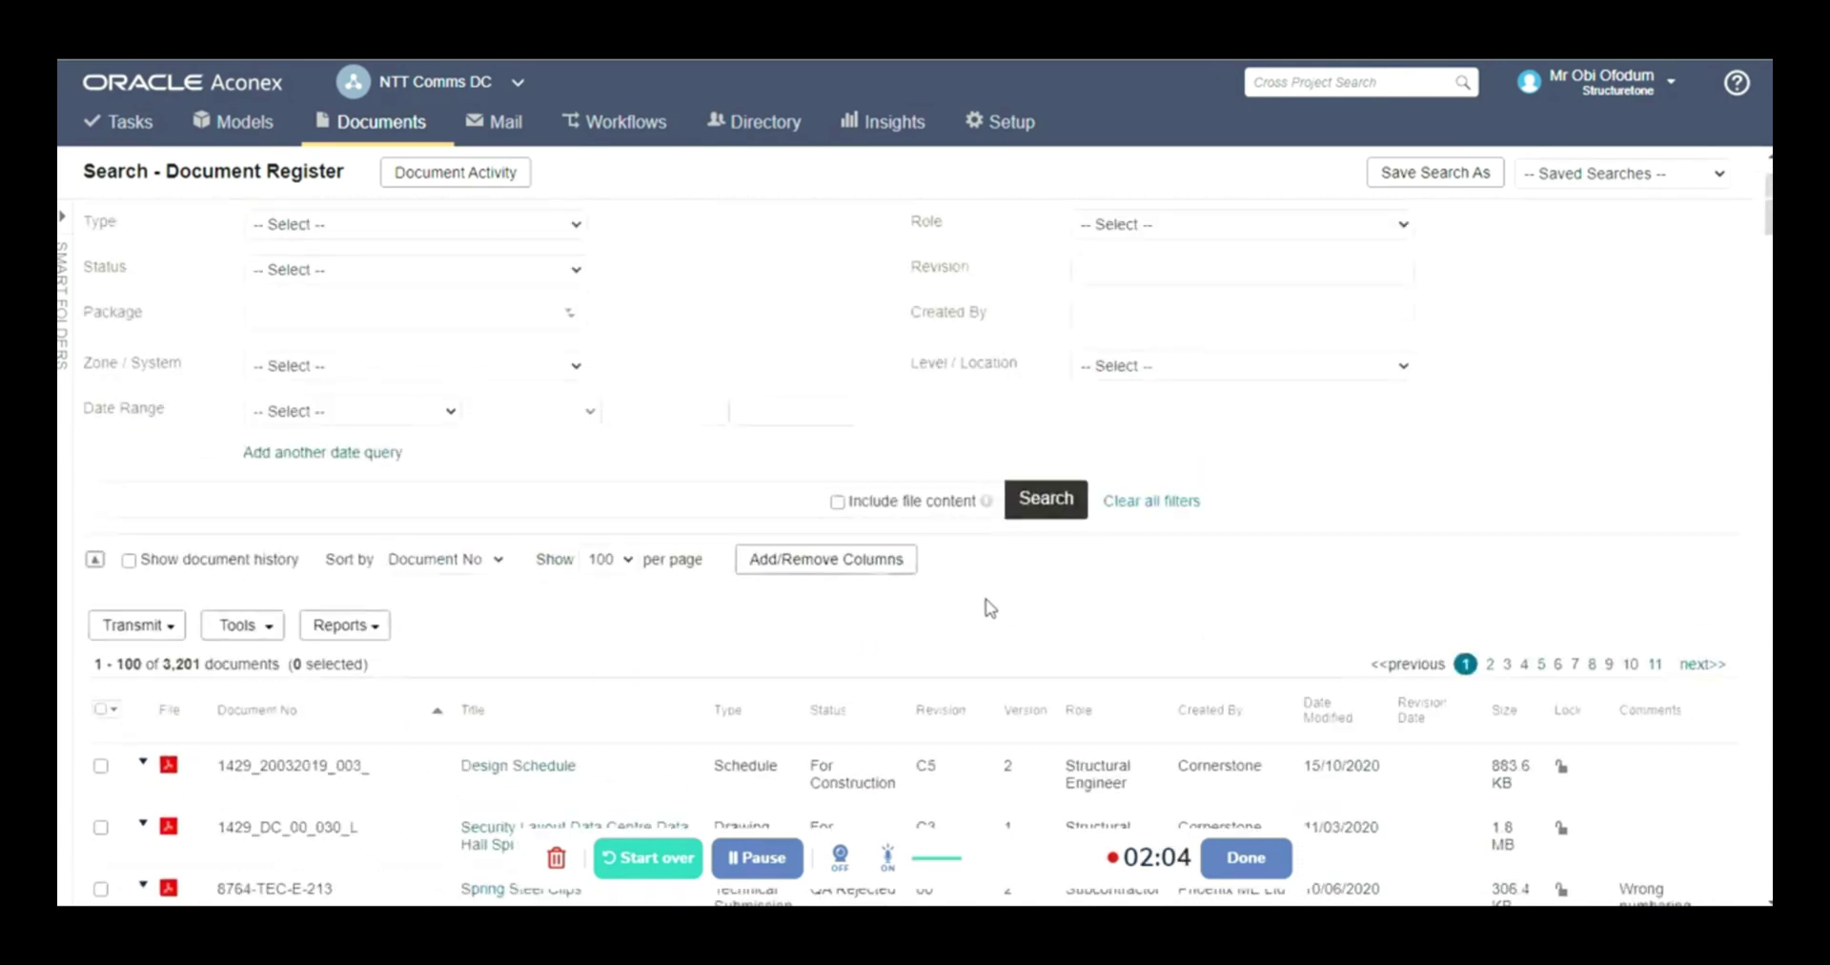
{"action": "scroll", "coordinate": [1129, 348], "scroll_direction": "up", "scroll_amount": 1}
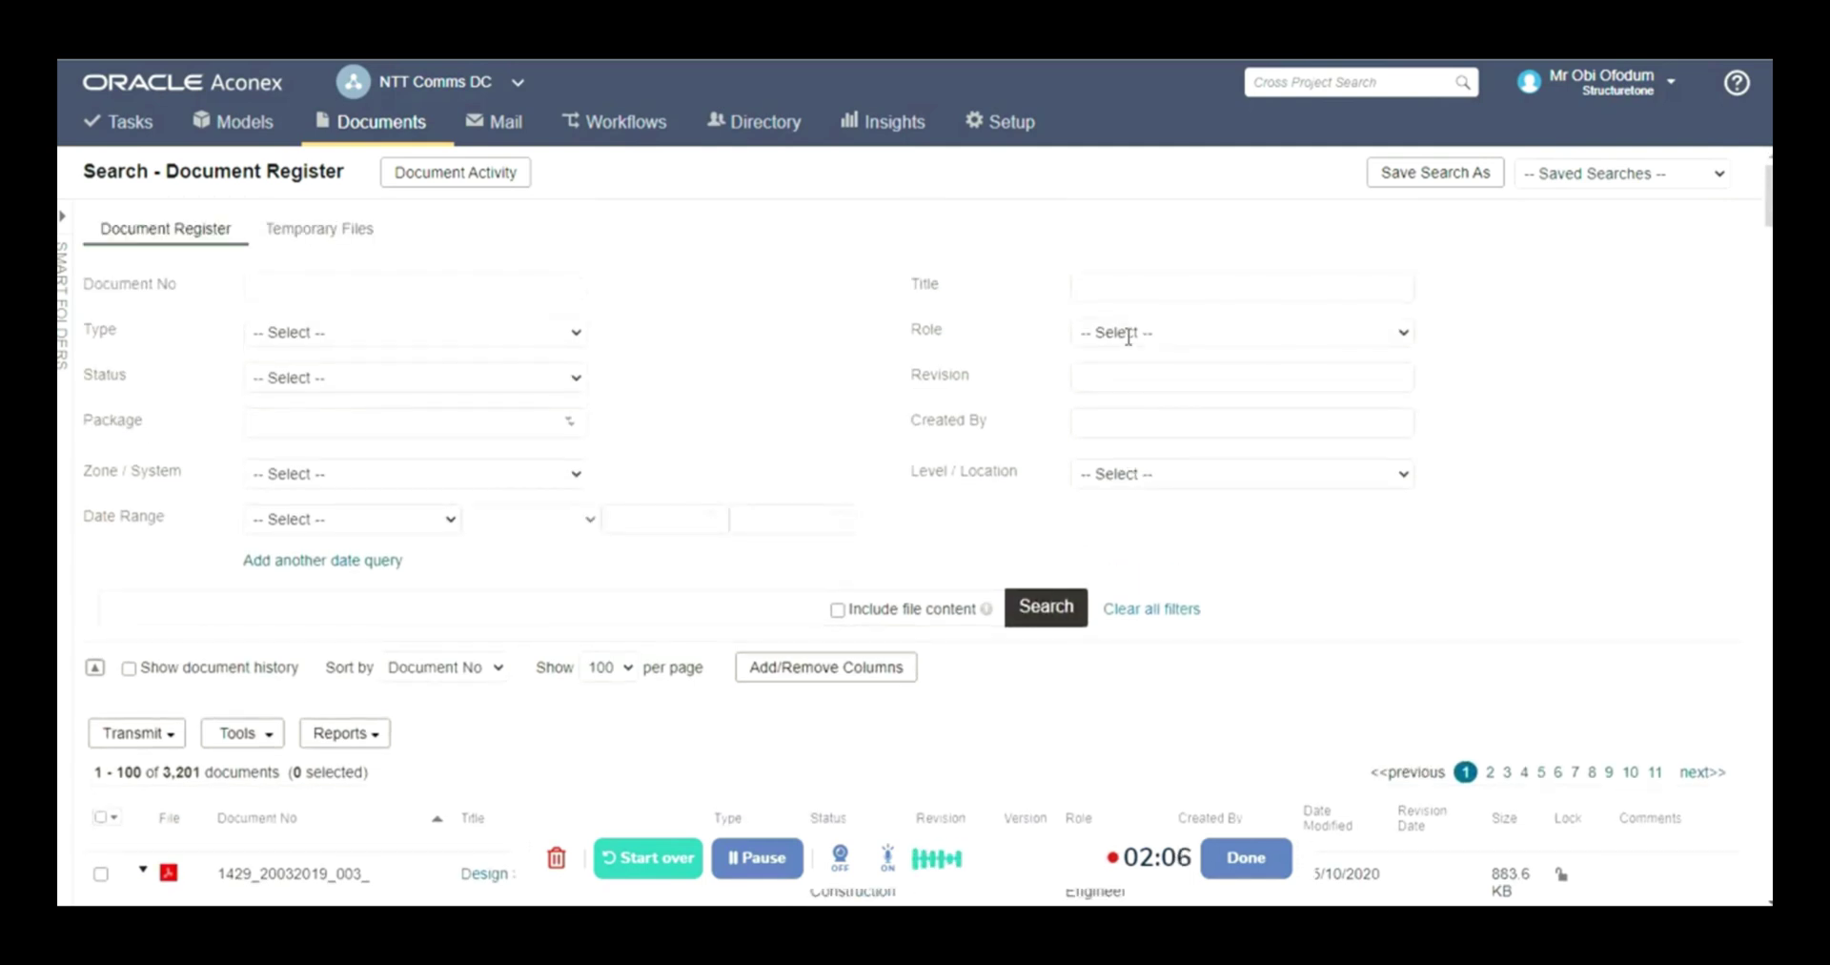
Filter the register to the Mechanical Engineer role (106 documents) and tick the first document.
{"action": "left_click", "coordinate": [1239, 335]}
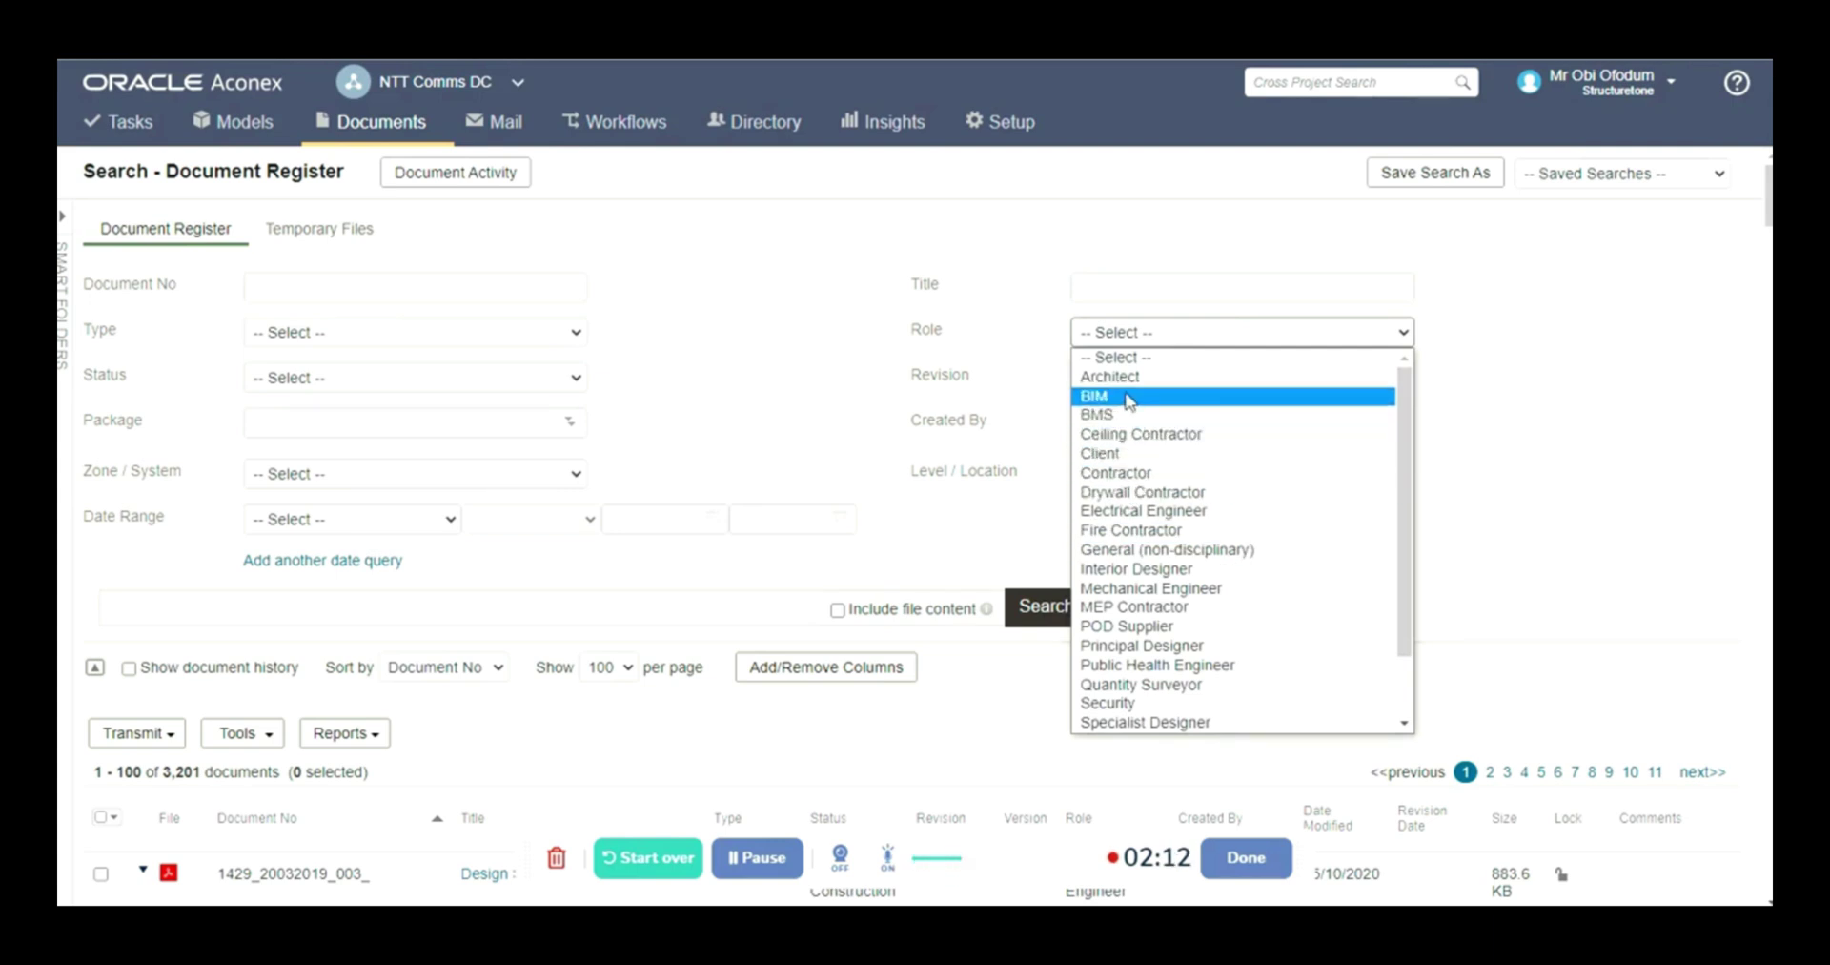
{"action": "left_click", "coordinate": [1151, 588]}
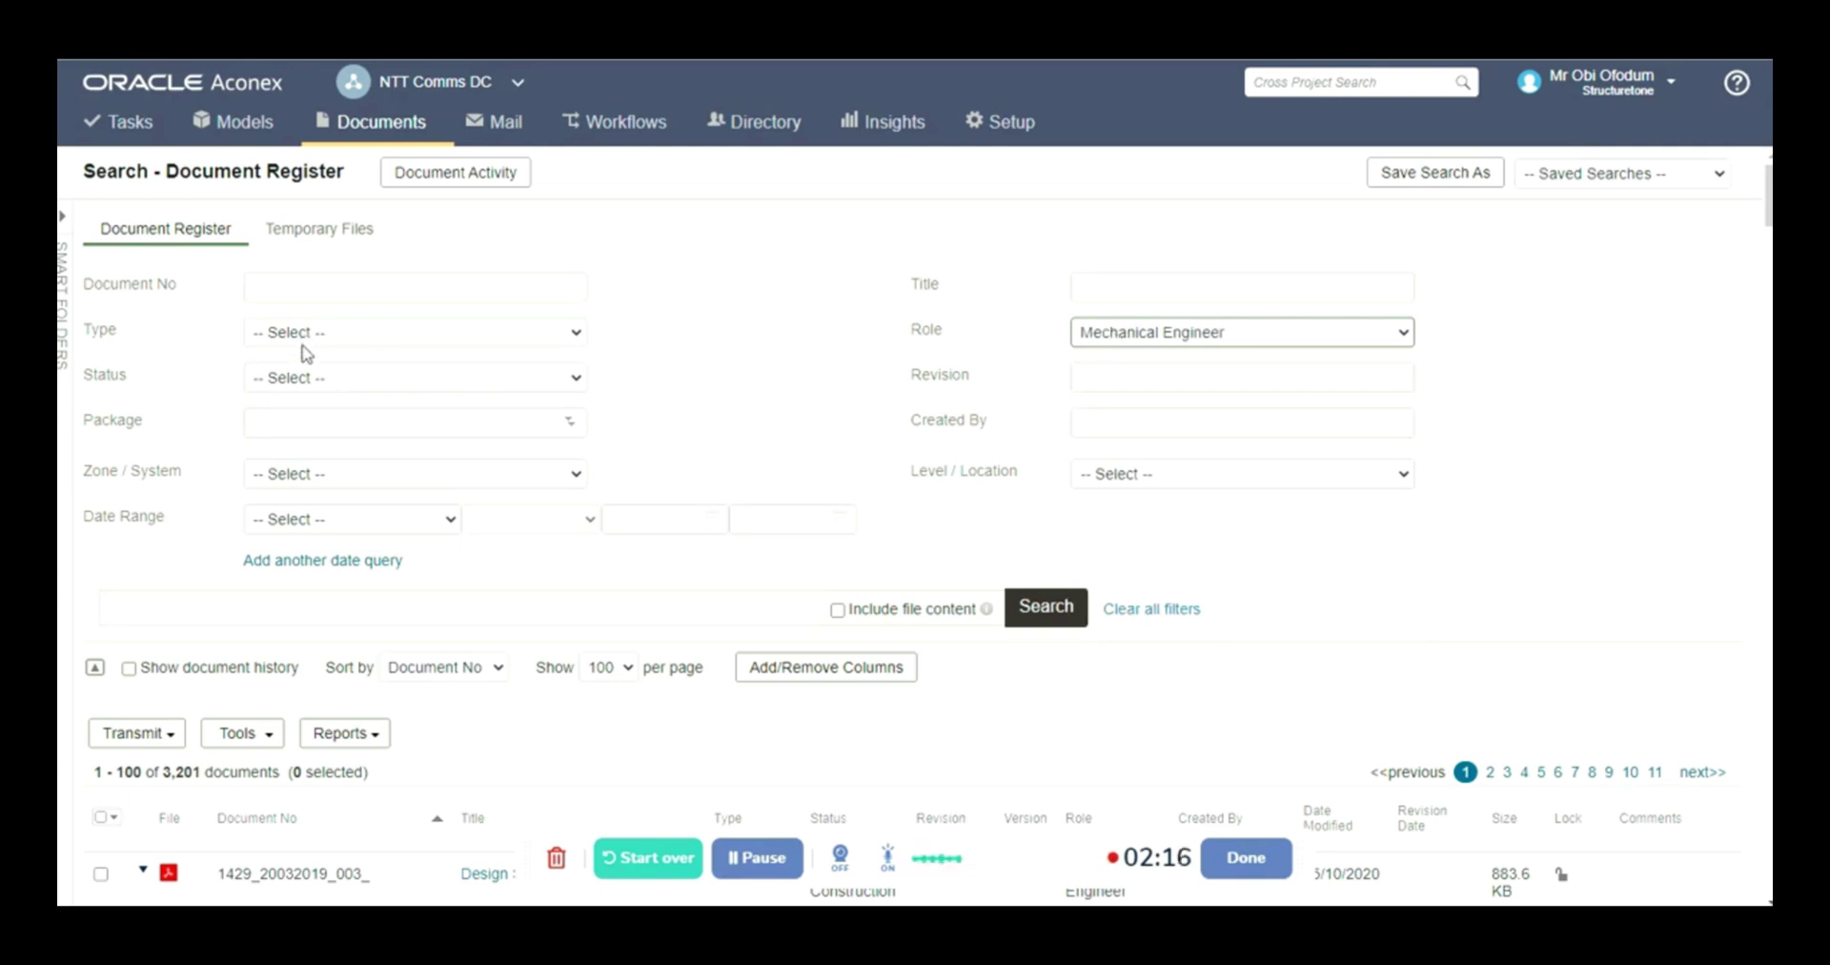
{"action": "left_click", "coordinate": [1049, 618]}
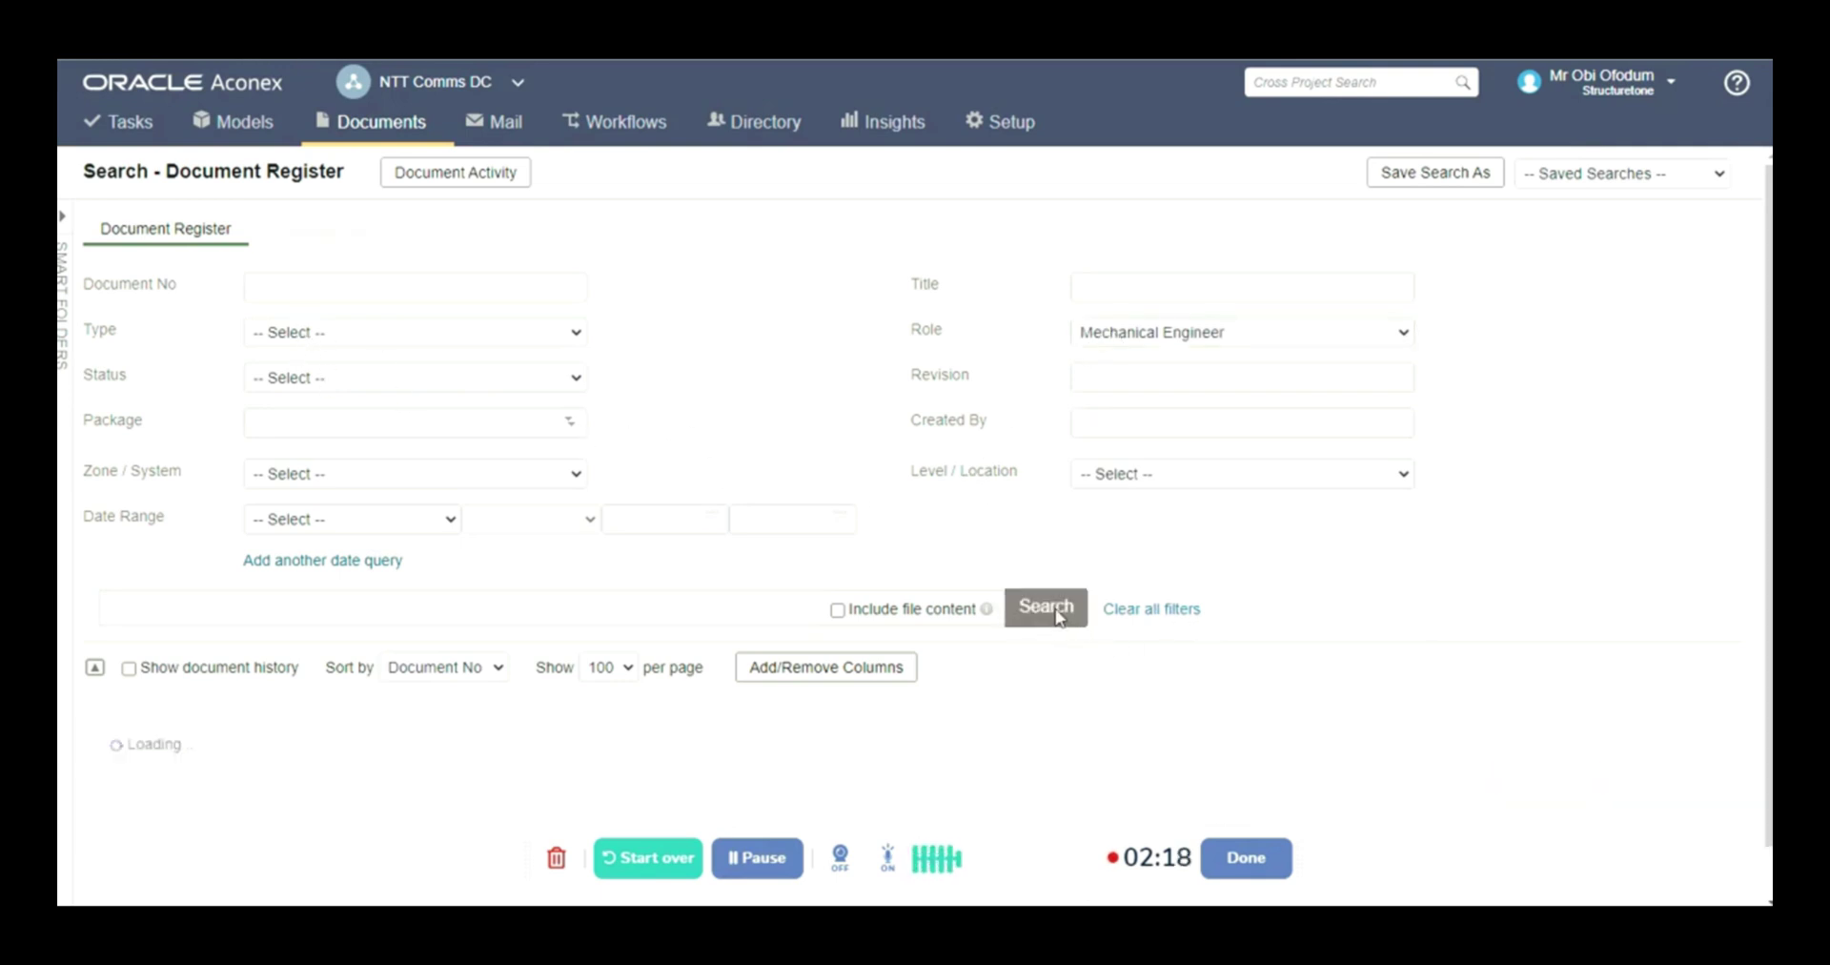
{"action": "scroll", "coordinate": [300, 705], "scroll_direction": "down", "scroll_amount": 5}
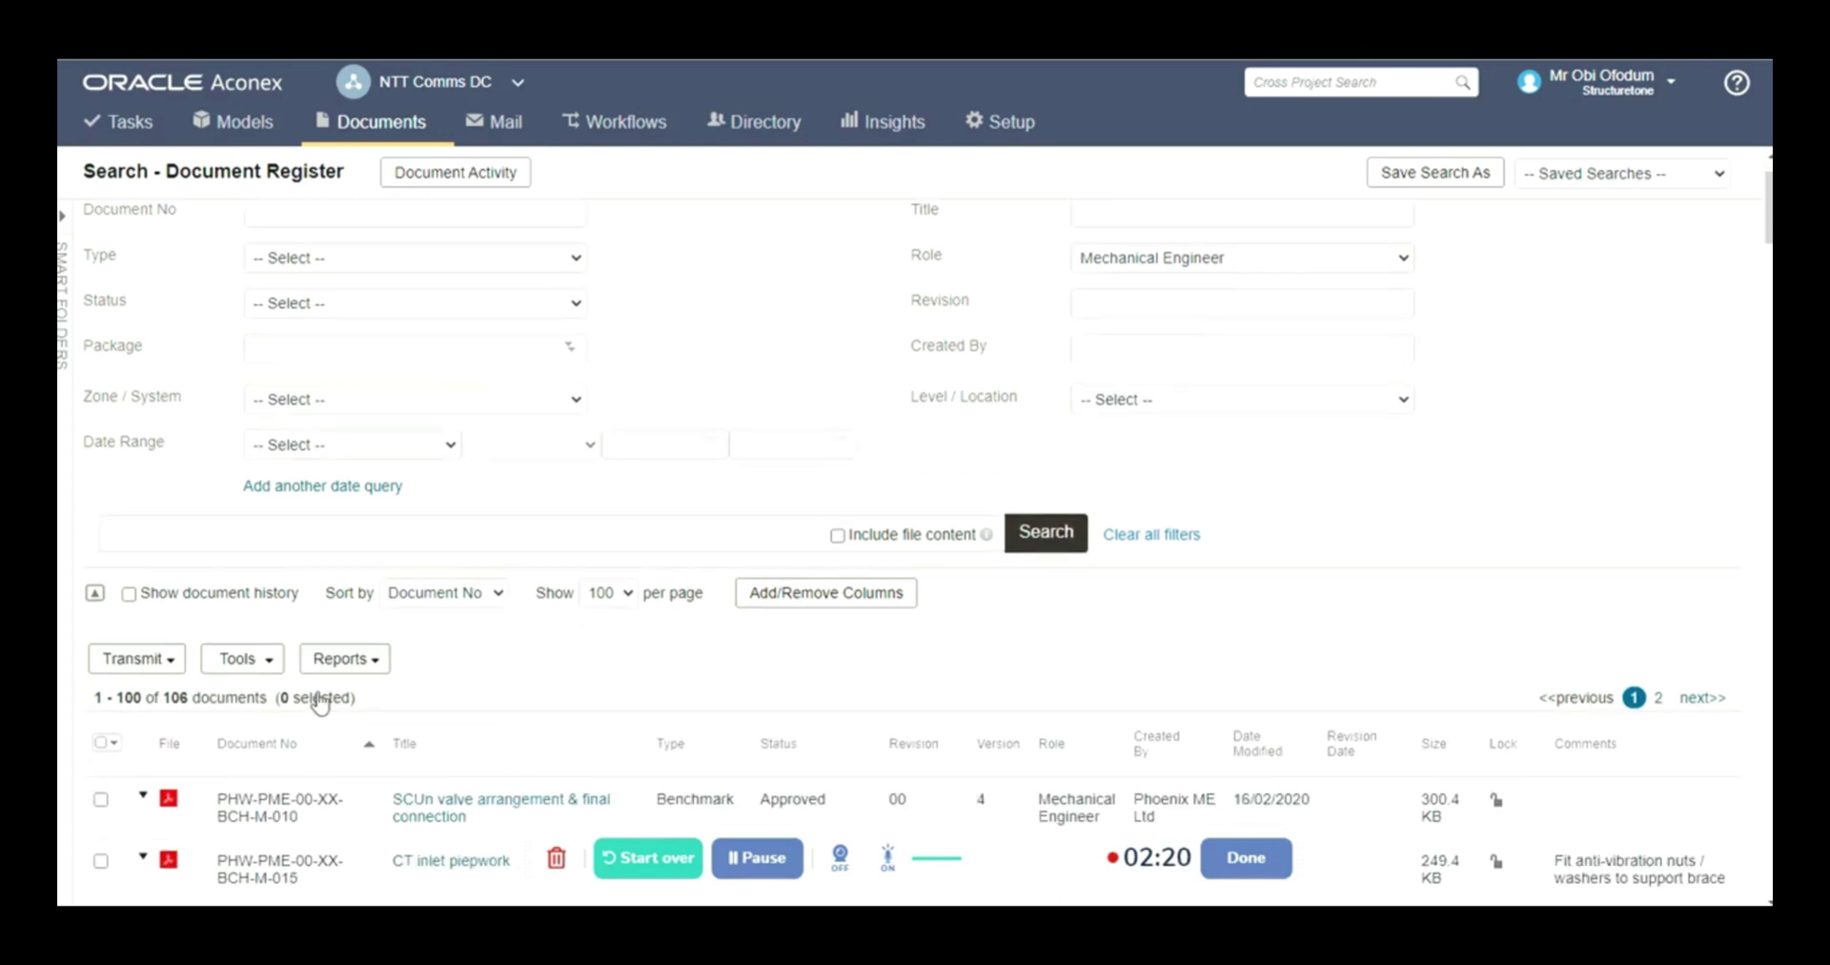
{"action": "left_click", "coordinate": [101, 442]}
{"action": "left_click", "coordinate": [101, 503]}
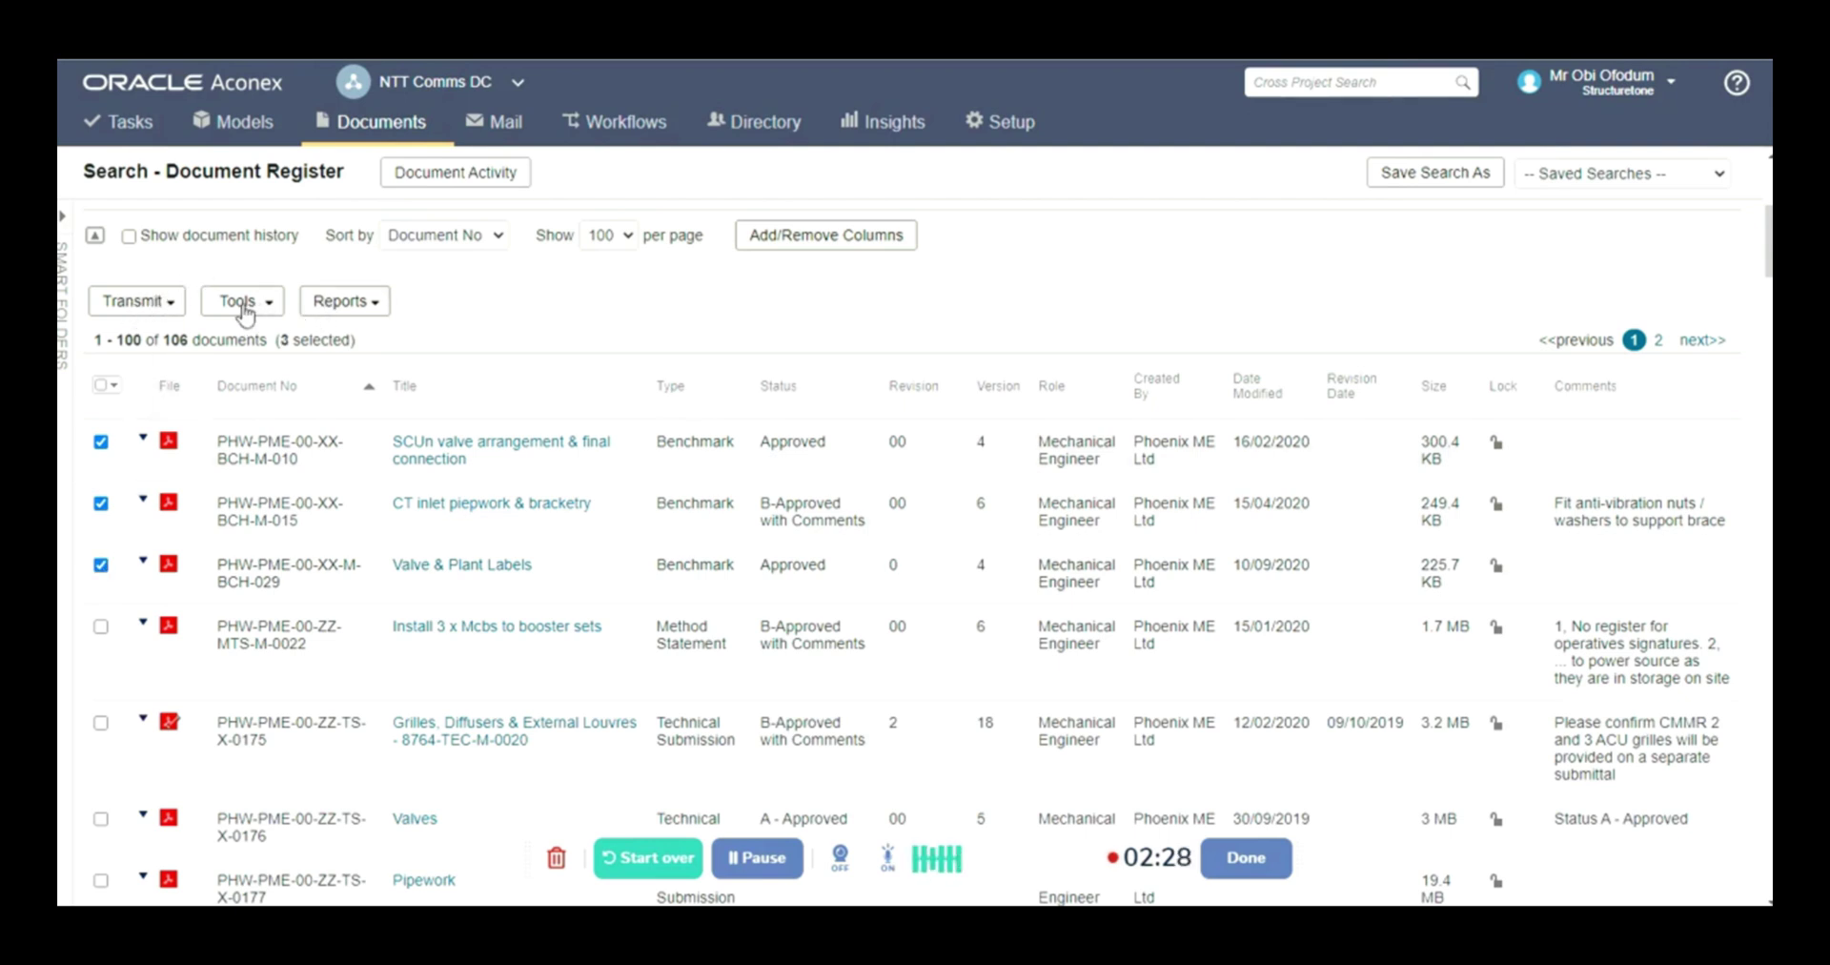
{"action": "left_click", "coordinate": [141, 307]}
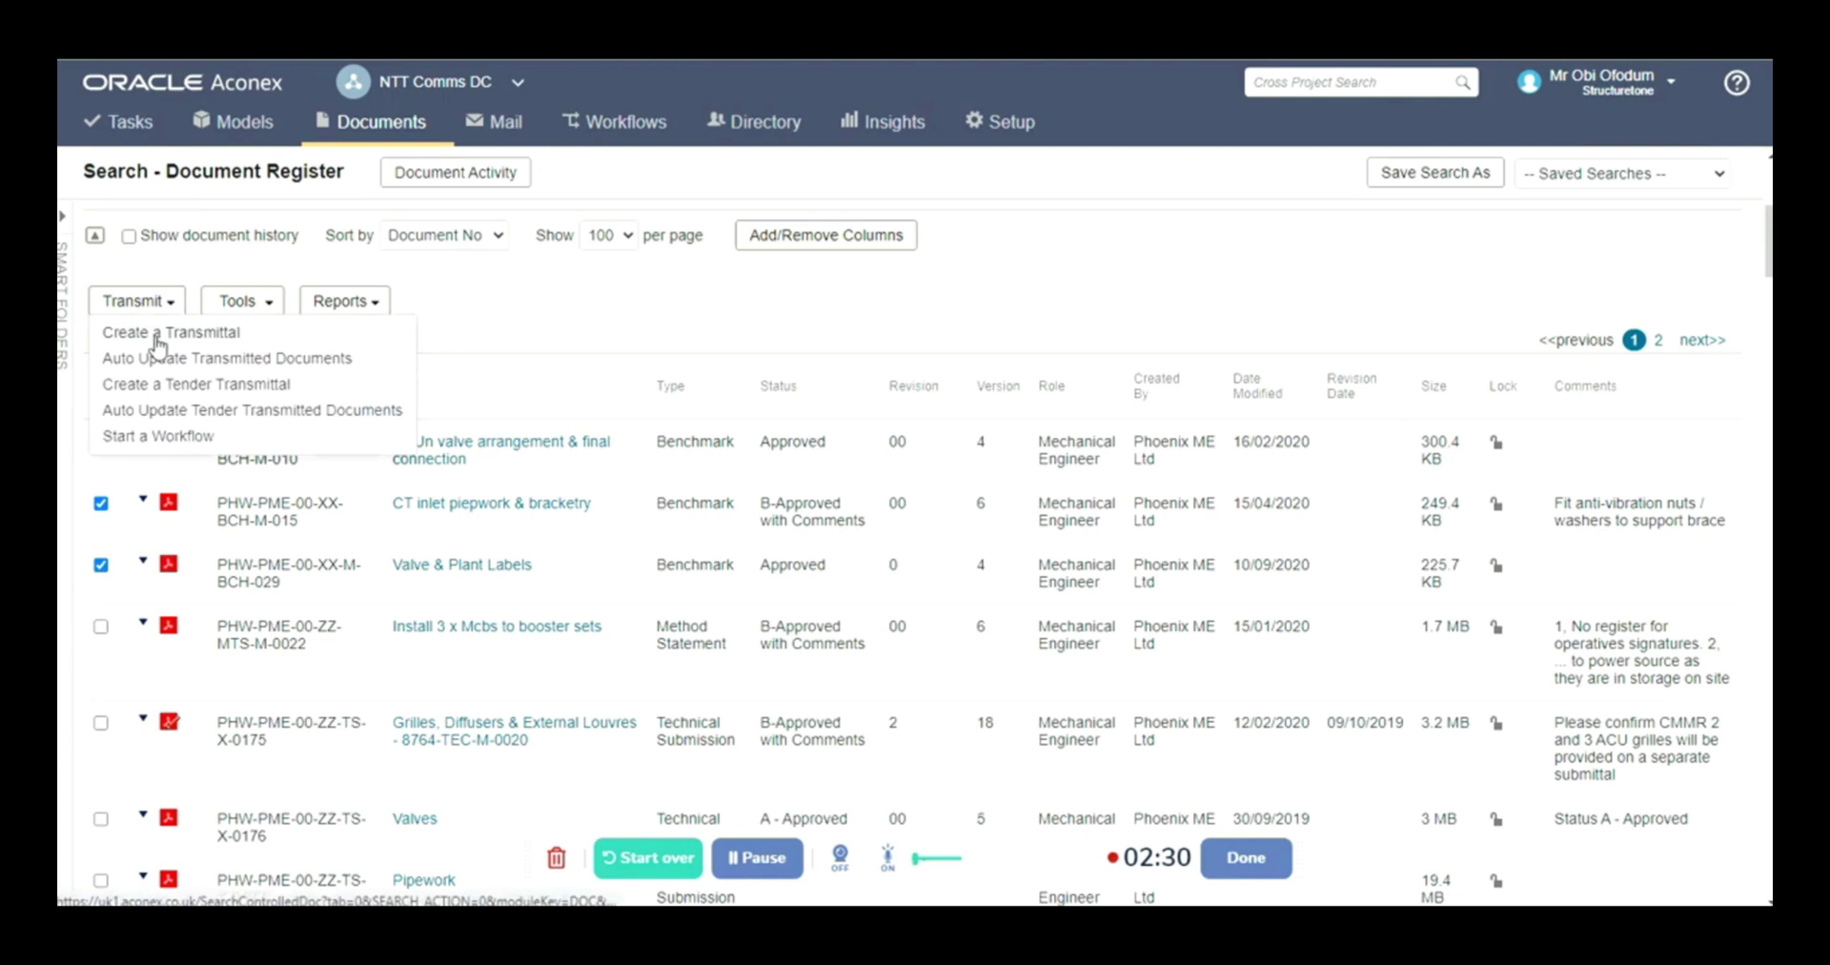
{"action": "left_click", "coordinate": [155, 334]}
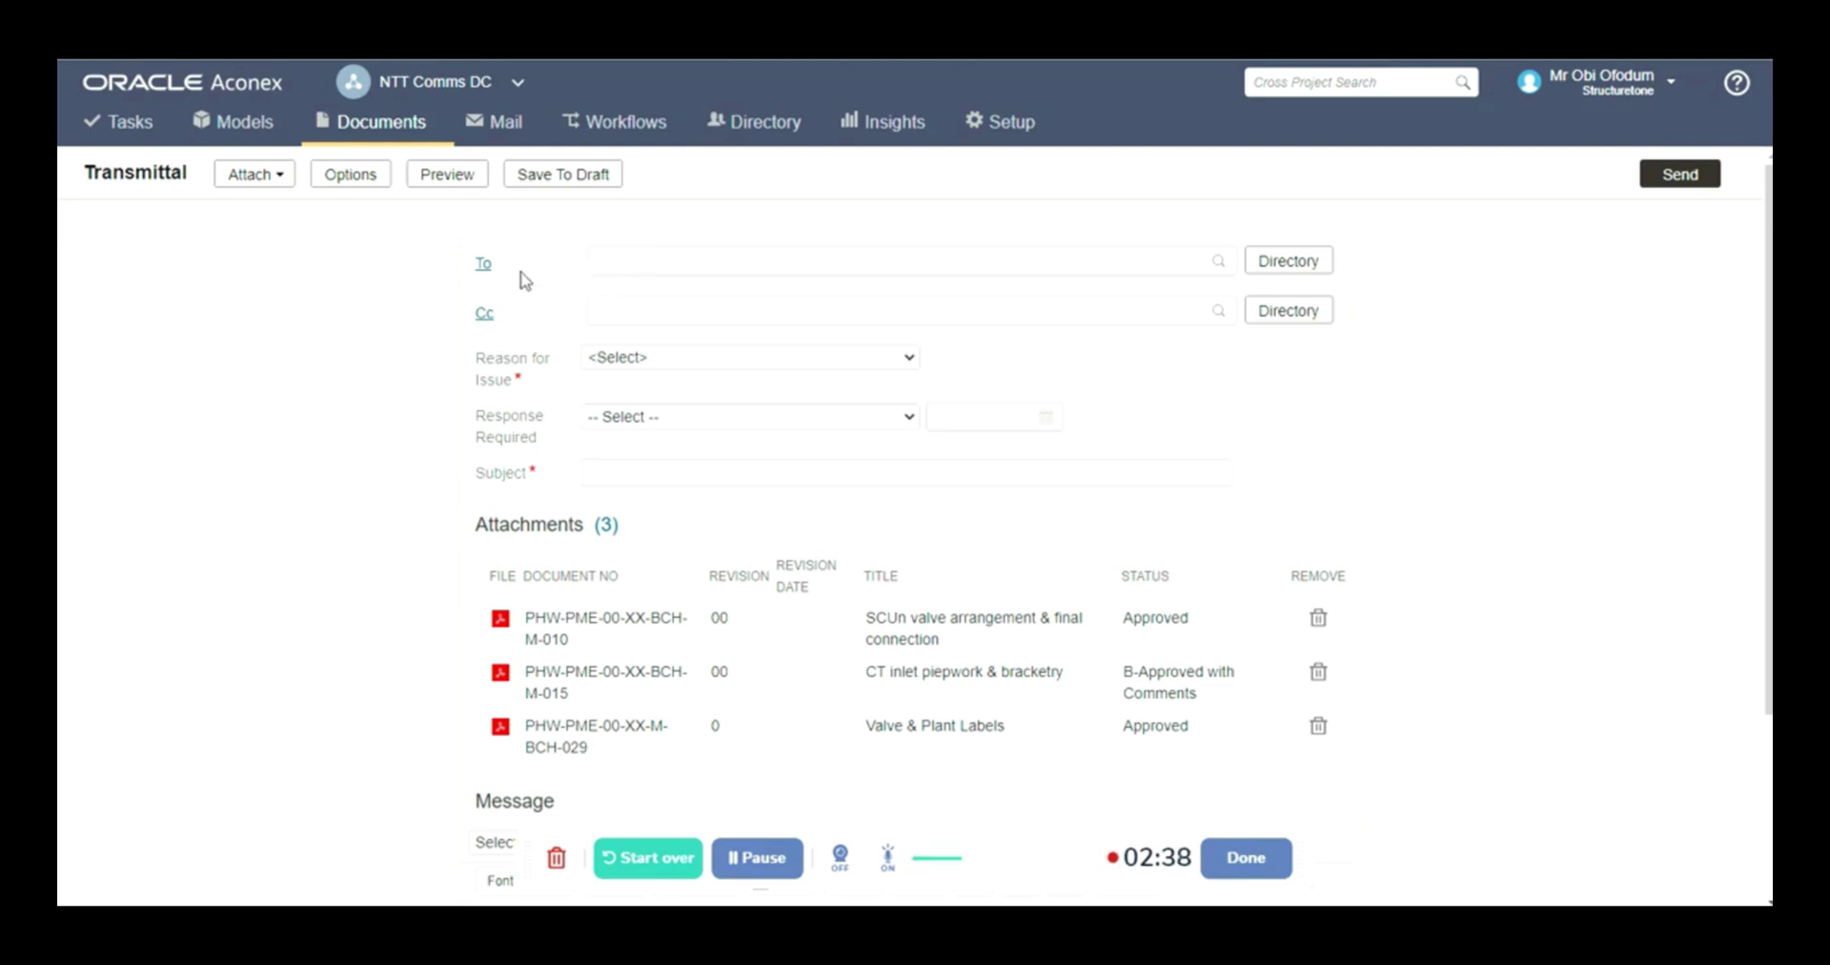
{"action": "left_click", "coordinate": [663, 313]}
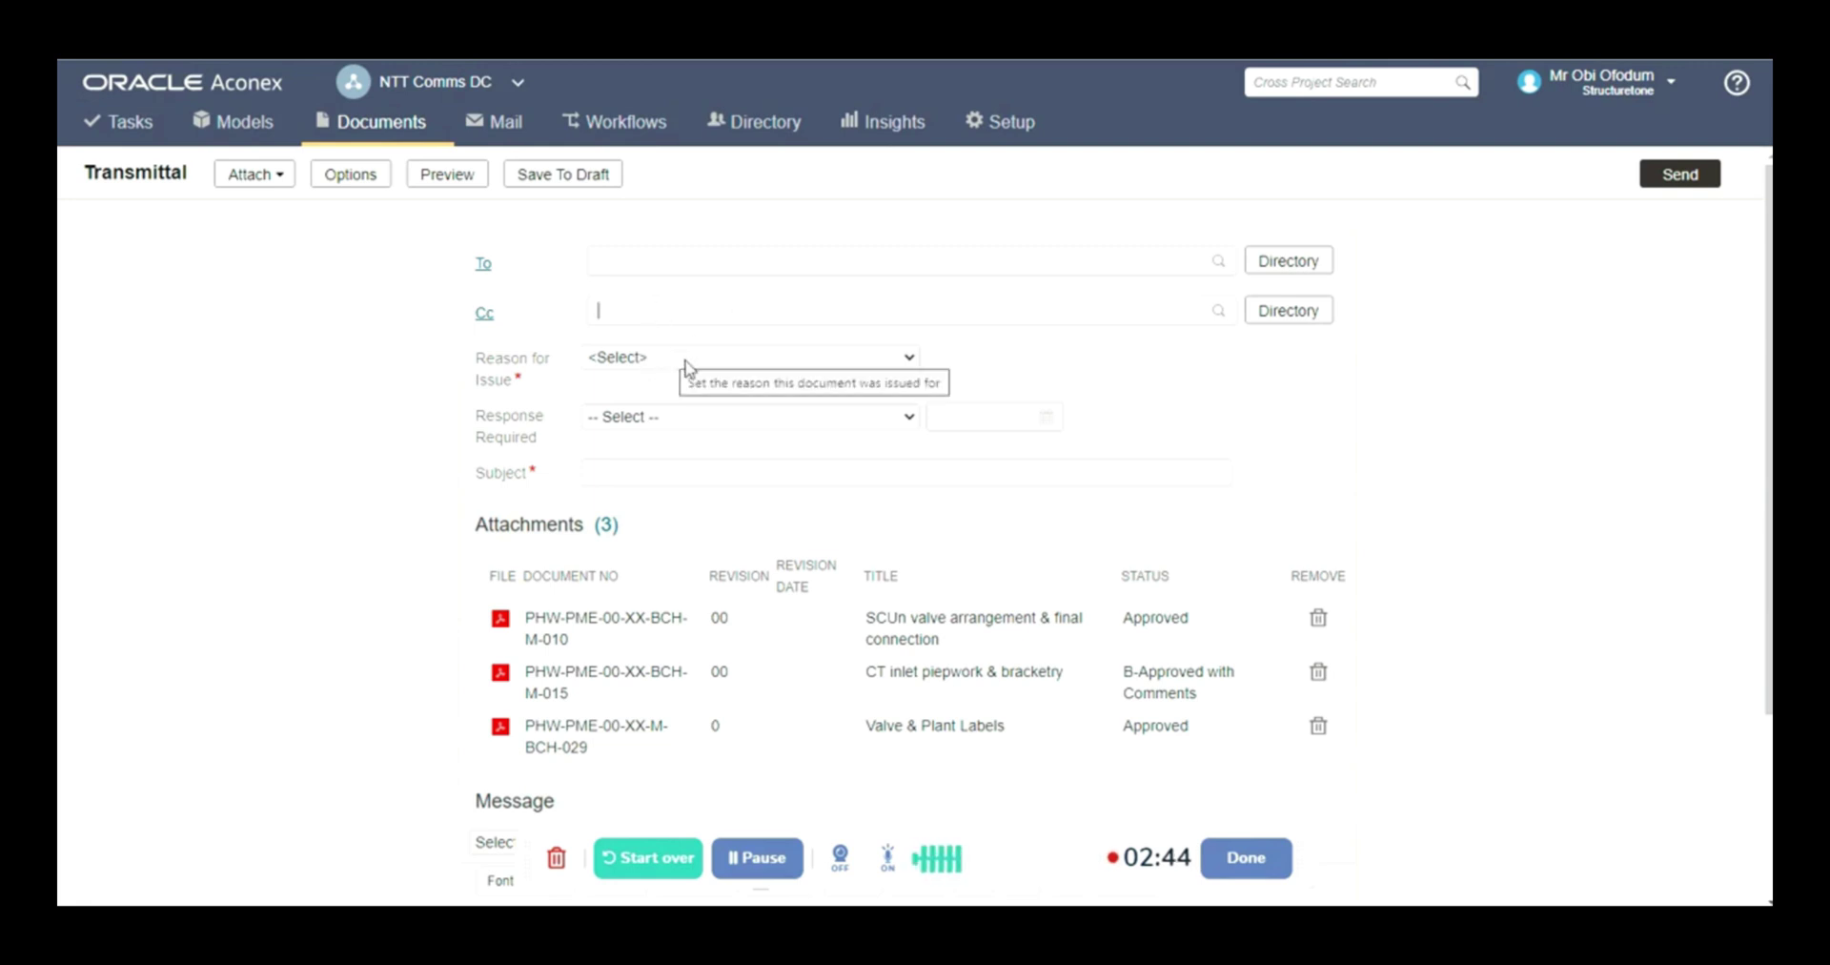
{"action": "left_click", "coordinate": [670, 358]}
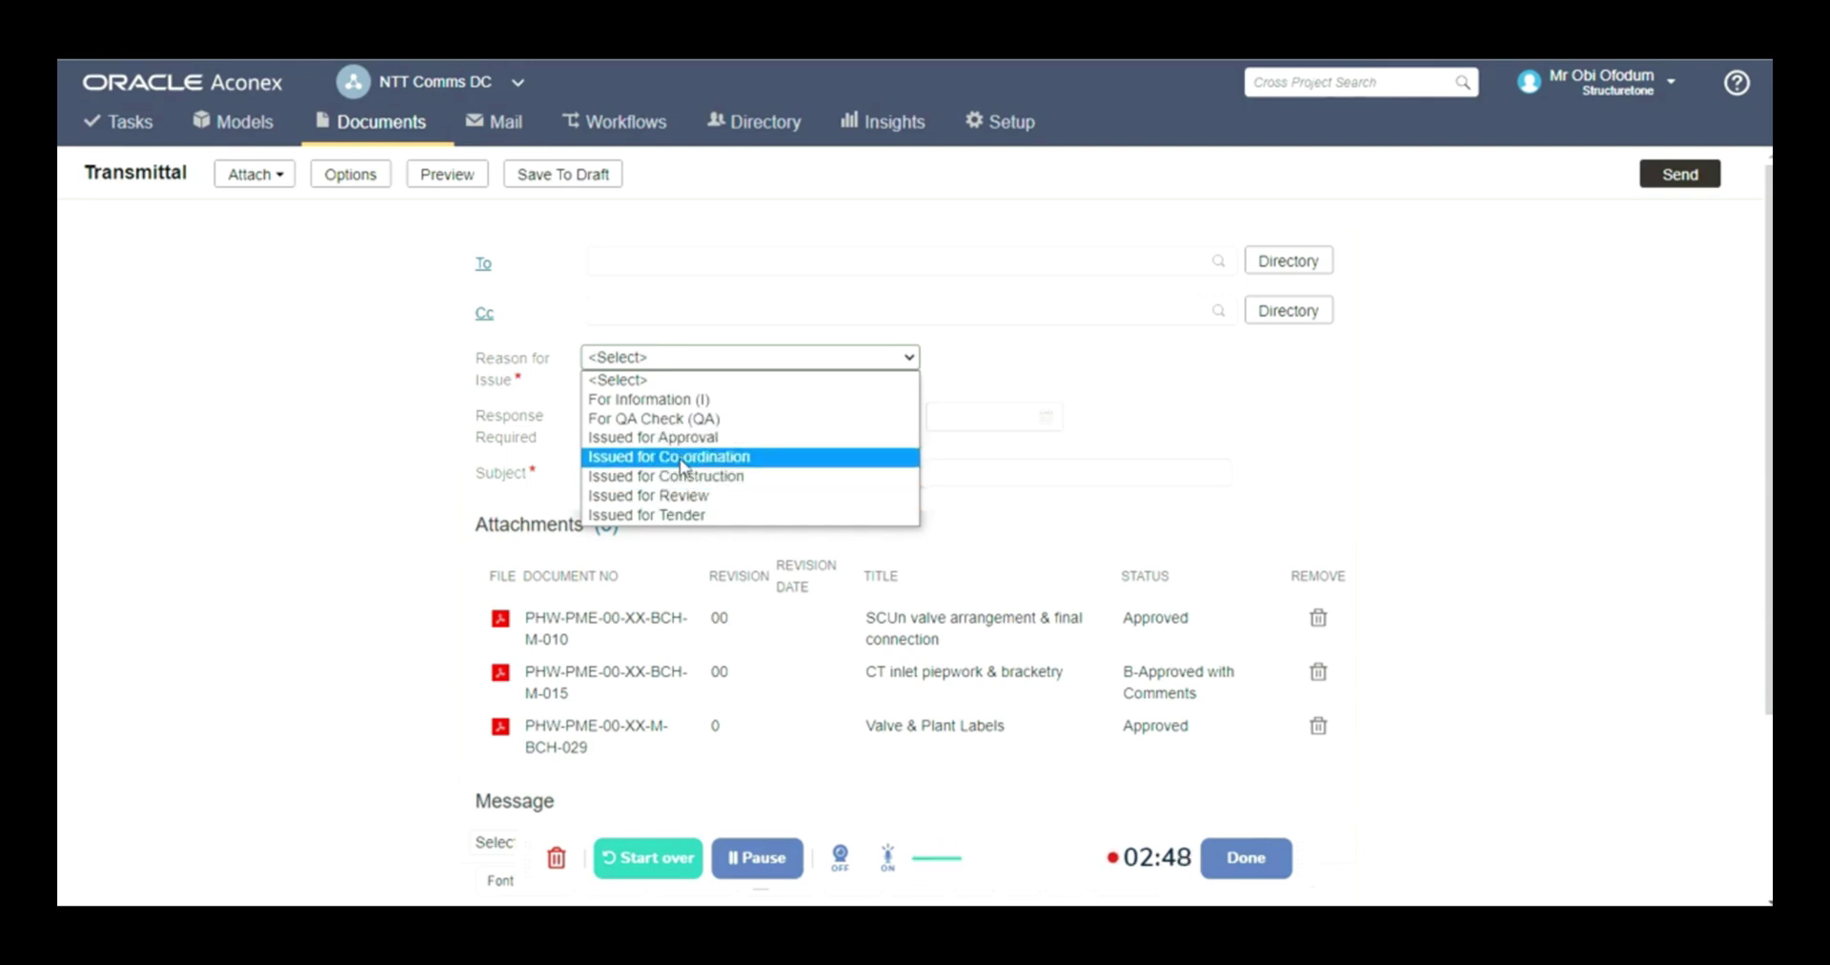
{"action": "left_click", "coordinate": [1012, 370]}
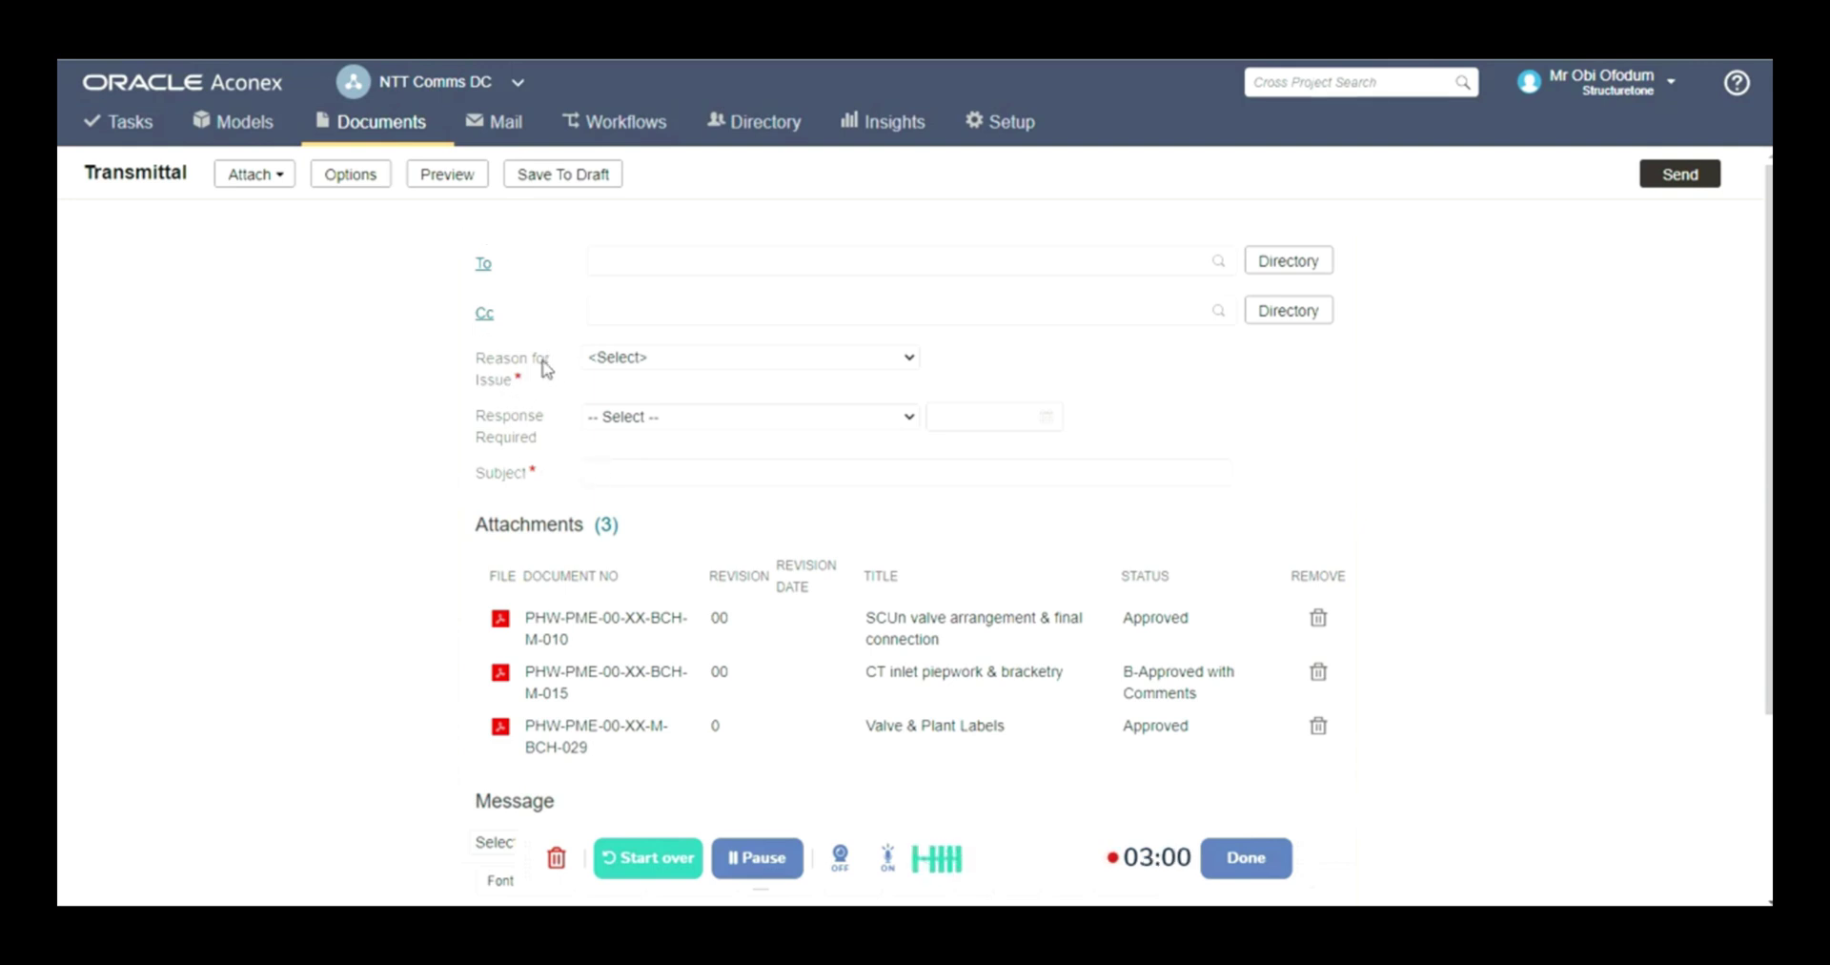
{"action": "scroll", "coordinate": [547, 386], "scroll_direction": "down", "scroll_amount": 3}
{"action": "scroll", "coordinate": [553, 367], "scroll_direction": "up", "scroll_amount": 3}
{"action": "scroll", "coordinate": [772, 453], "scroll_direction": "down", "scroll_amount": 2}
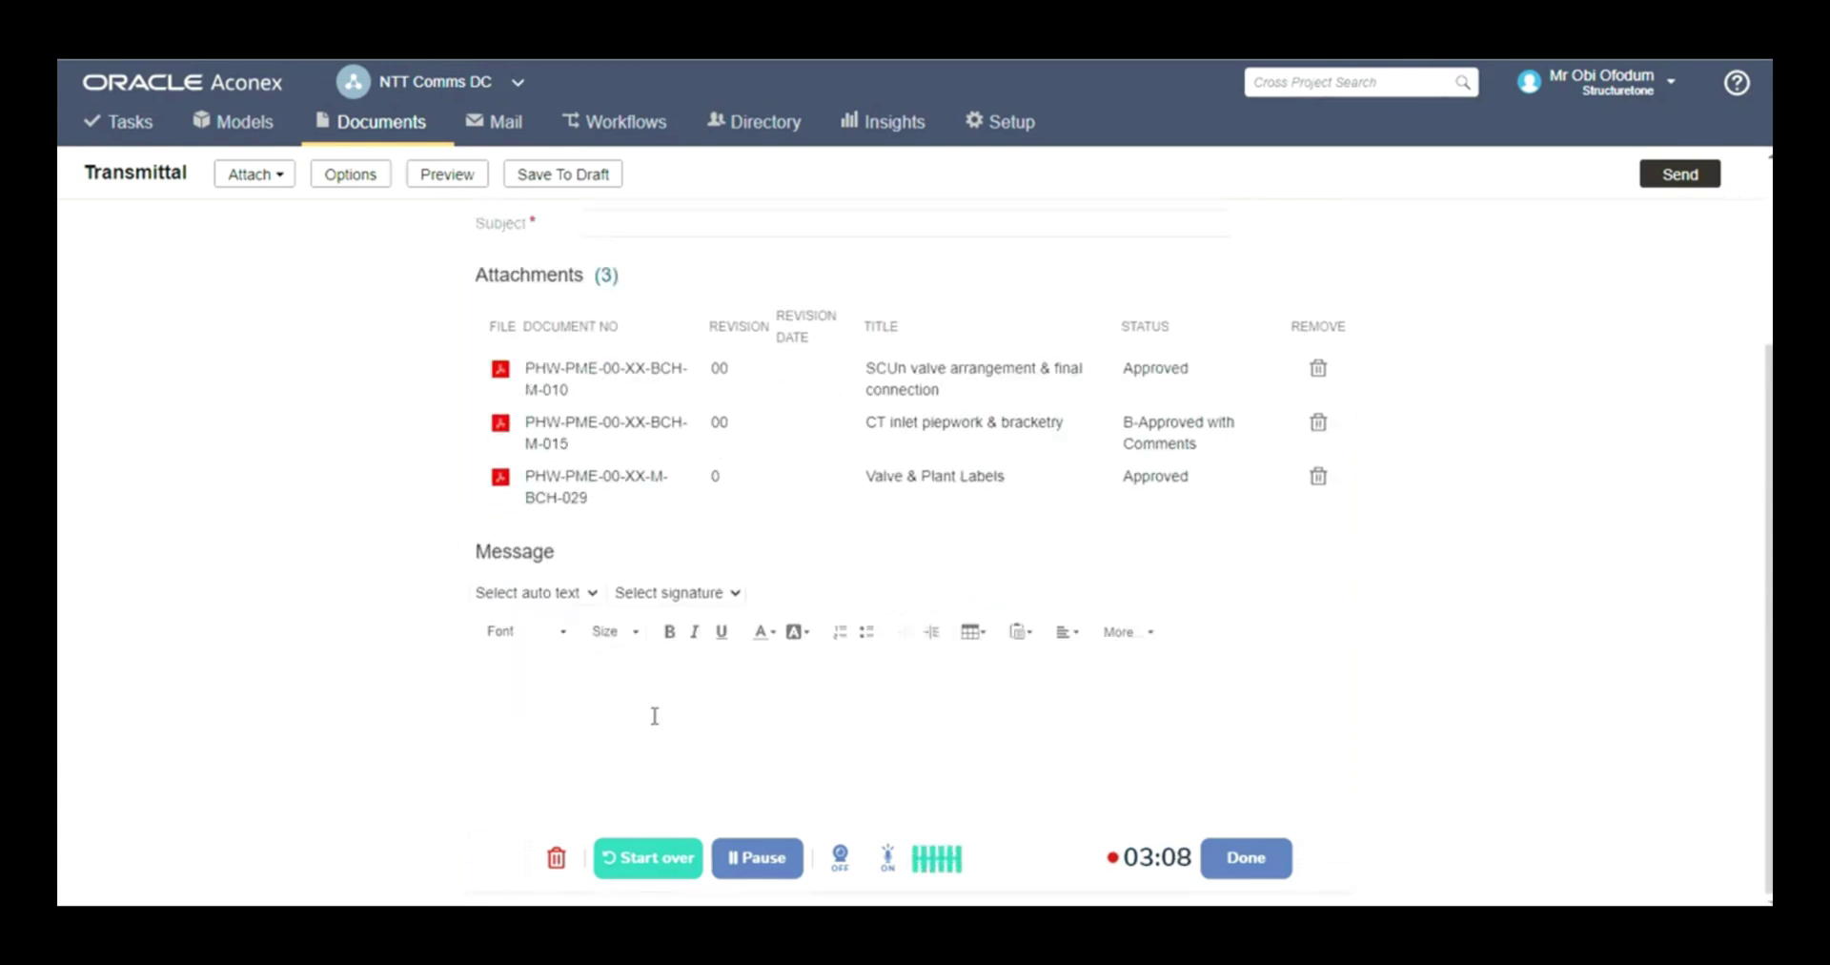
{"action": "scroll", "coordinate": [657, 342], "scroll_direction": "up", "scroll_amount": 2}
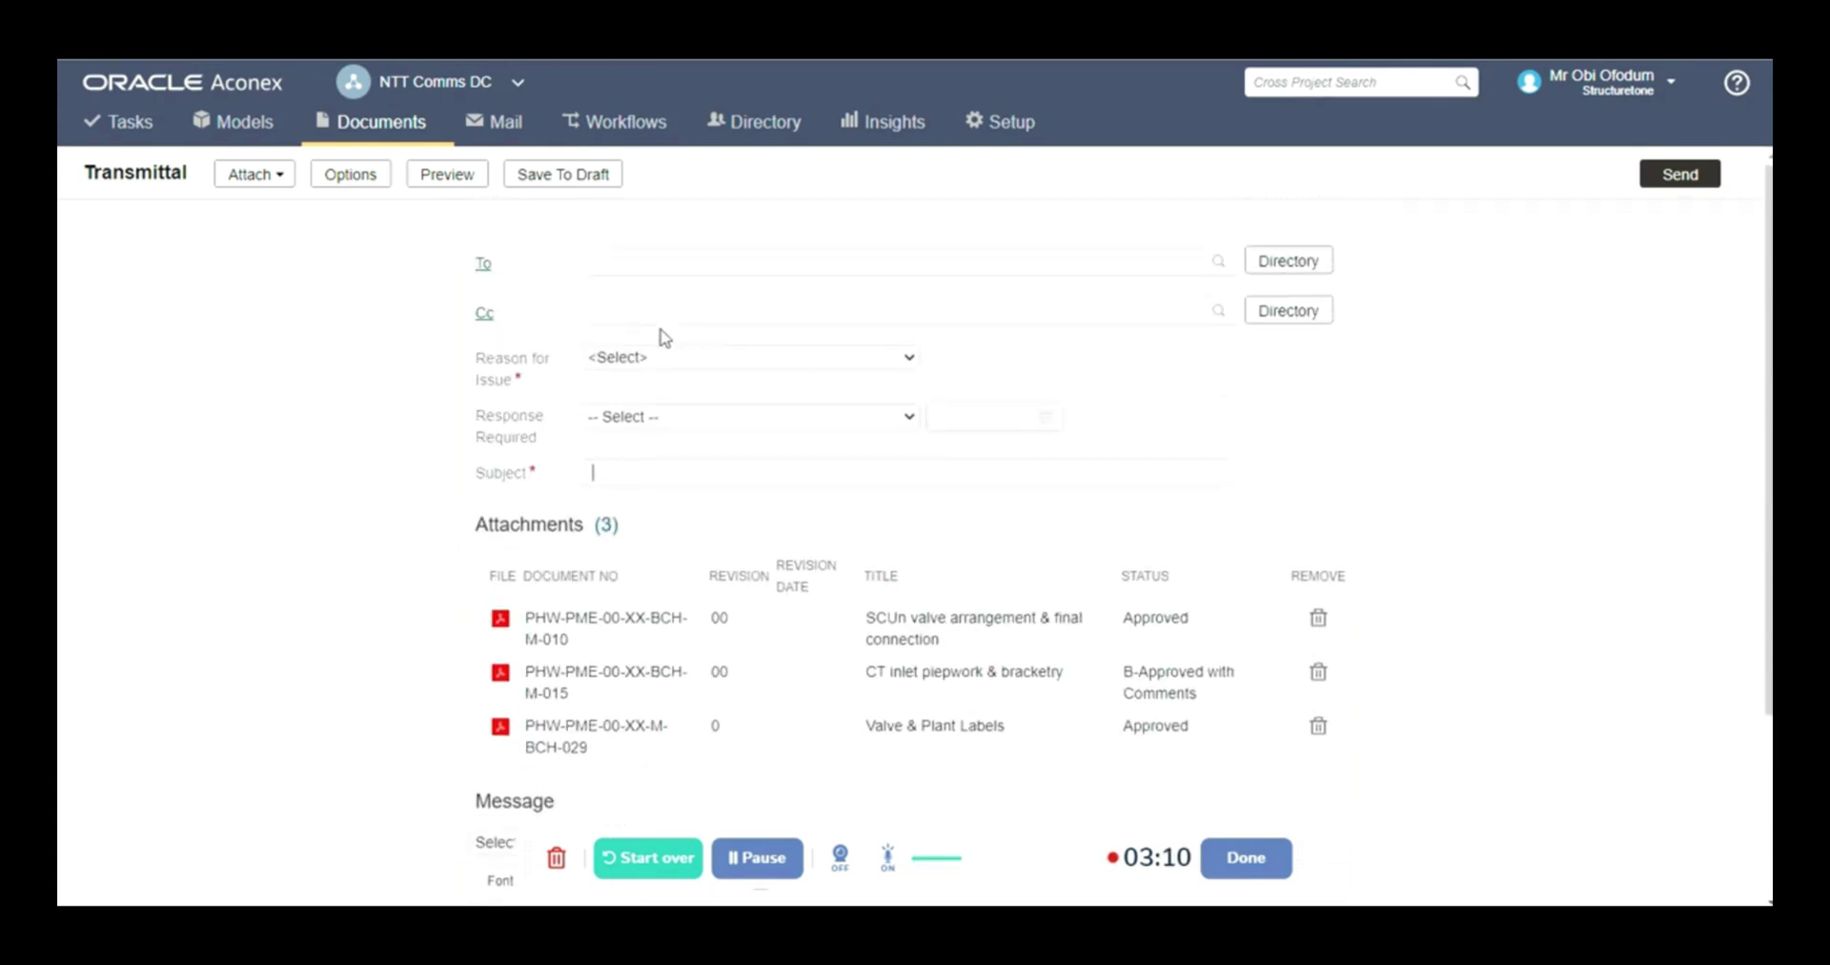
{"action": "scroll", "coordinate": [682, 426], "scroll_direction": "down", "scroll_amount": 2}
{"action": "scroll", "coordinate": [710, 288], "scroll_direction": "up", "scroll_amount": 2}
{"action": "scroll", "coordinate": [686, 314], "scroll_direction": "down", "scroll_amount": 2}
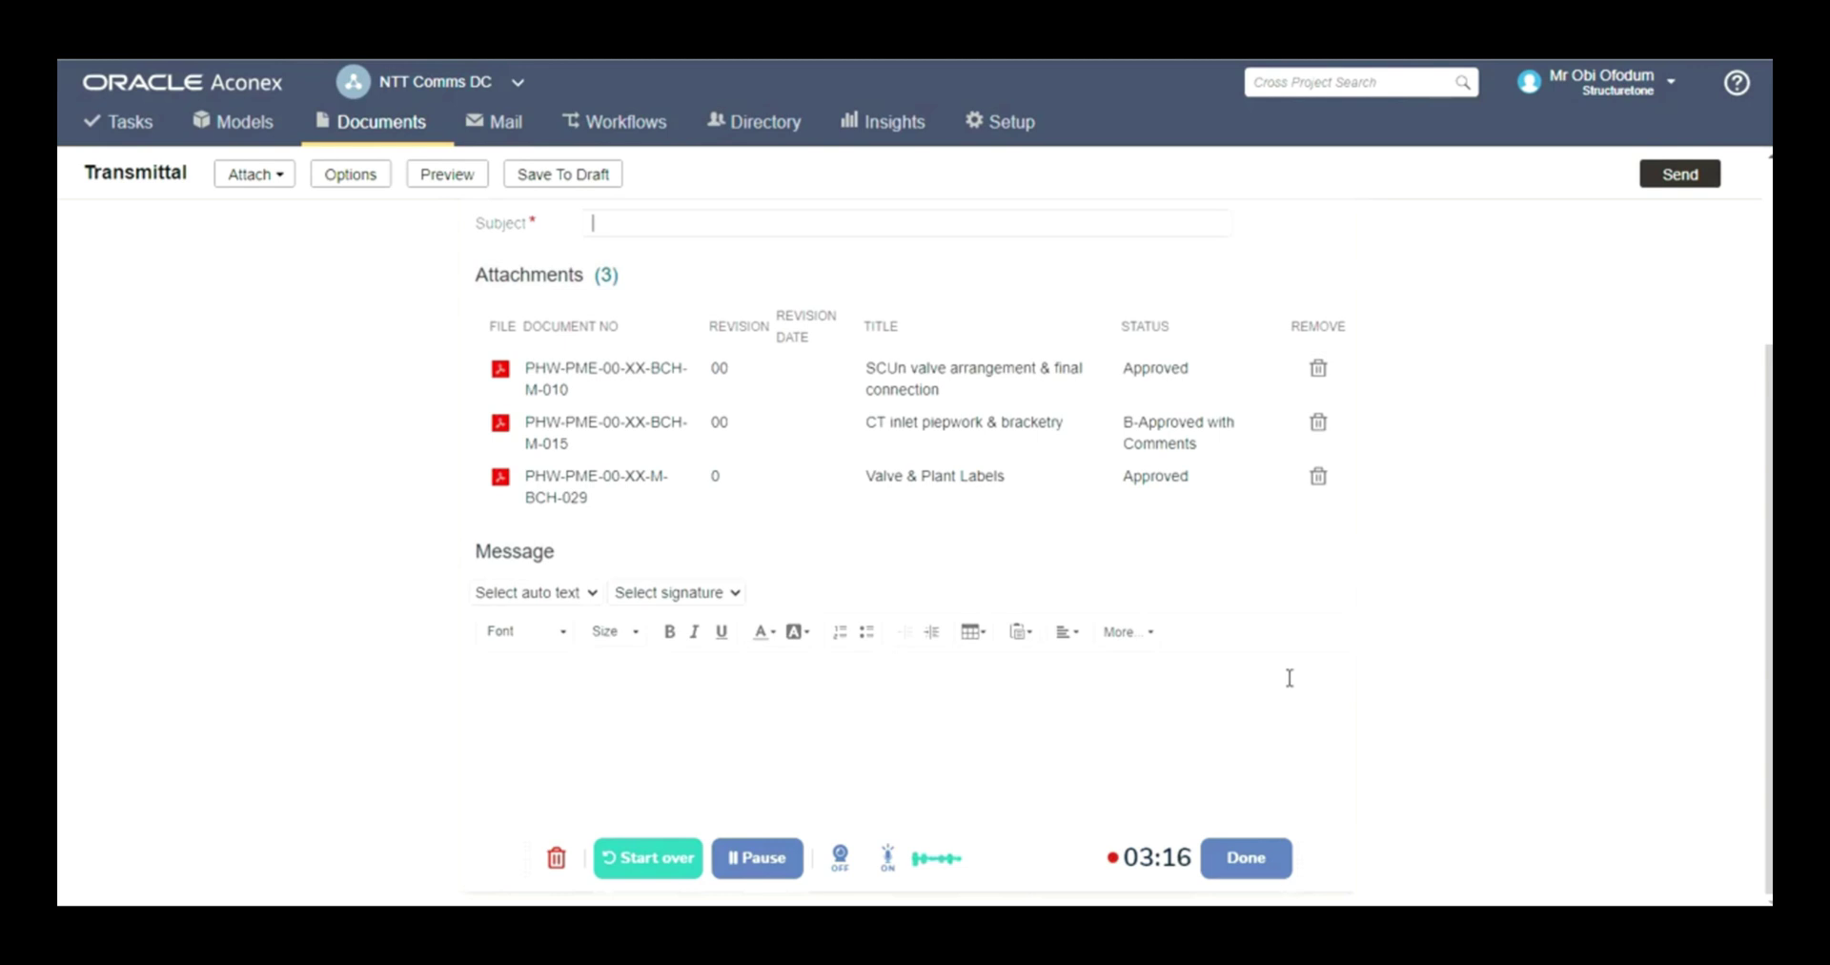
{"action": "scroll", "coordinate": [1103, 584], "scroll_direction": "up", "scroll_amount": 3}
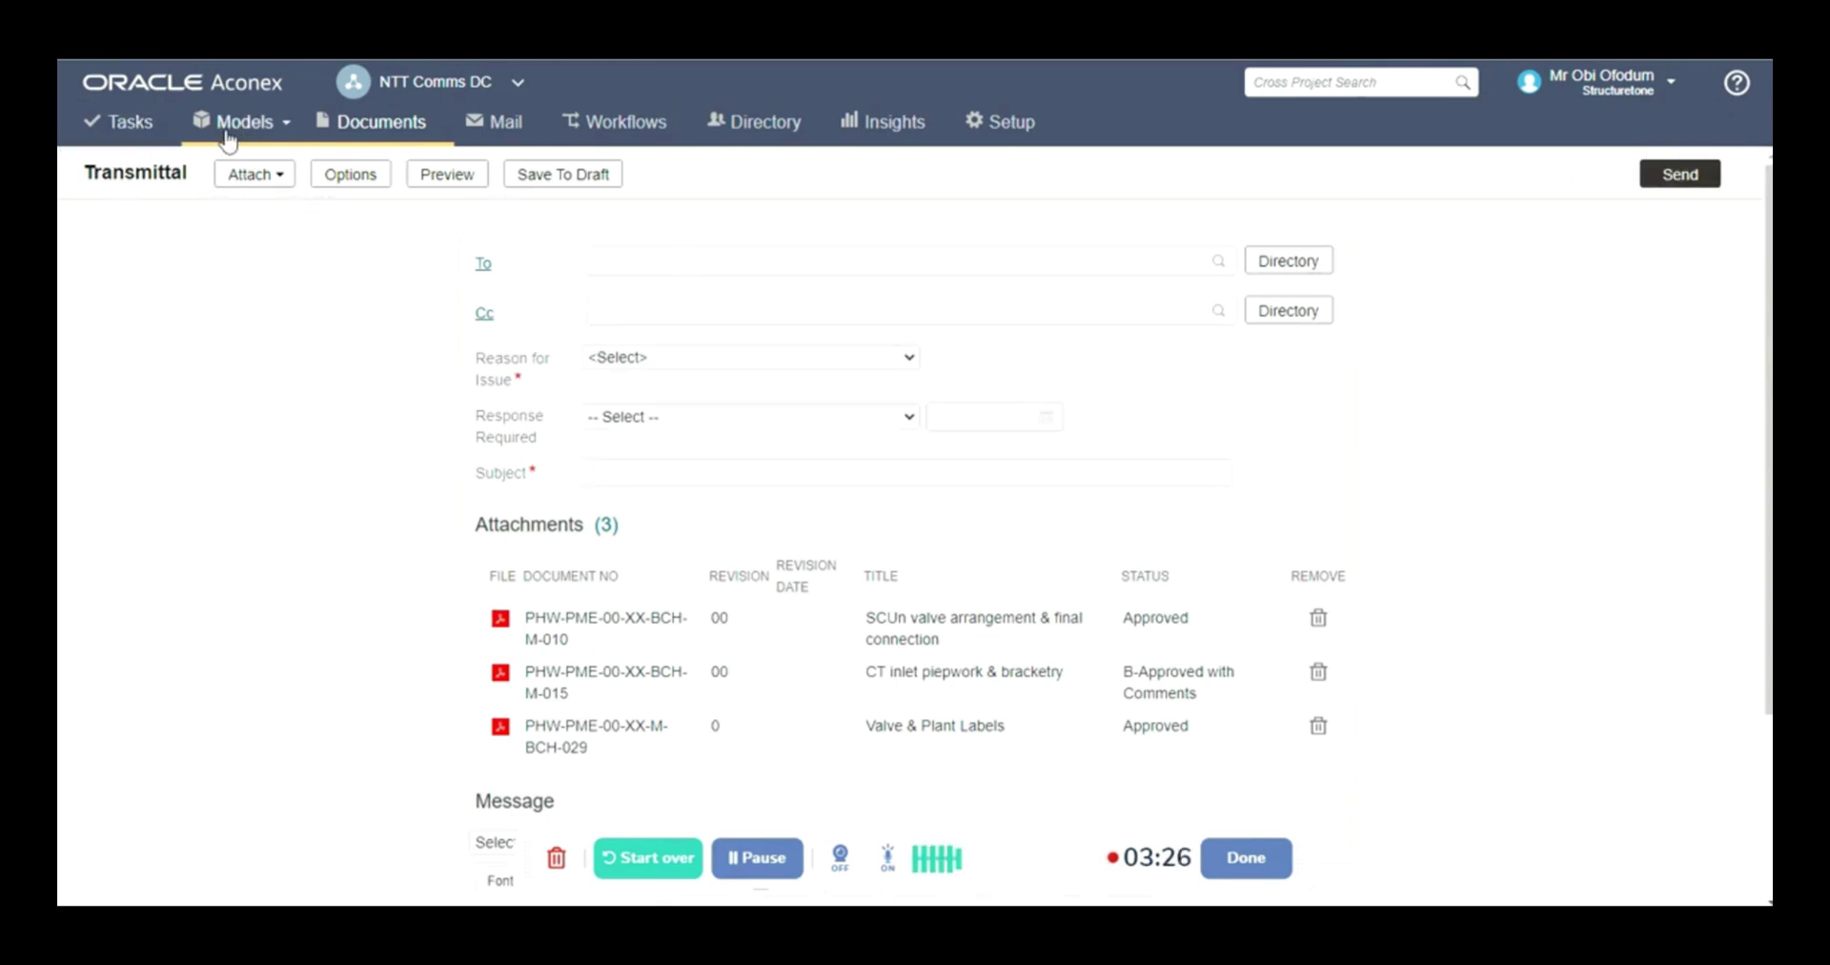
Return to the My Tasks dashboard and open the Setup form for inviting a new user.
{"action": "left_click", "coordinate": [143, 127]}
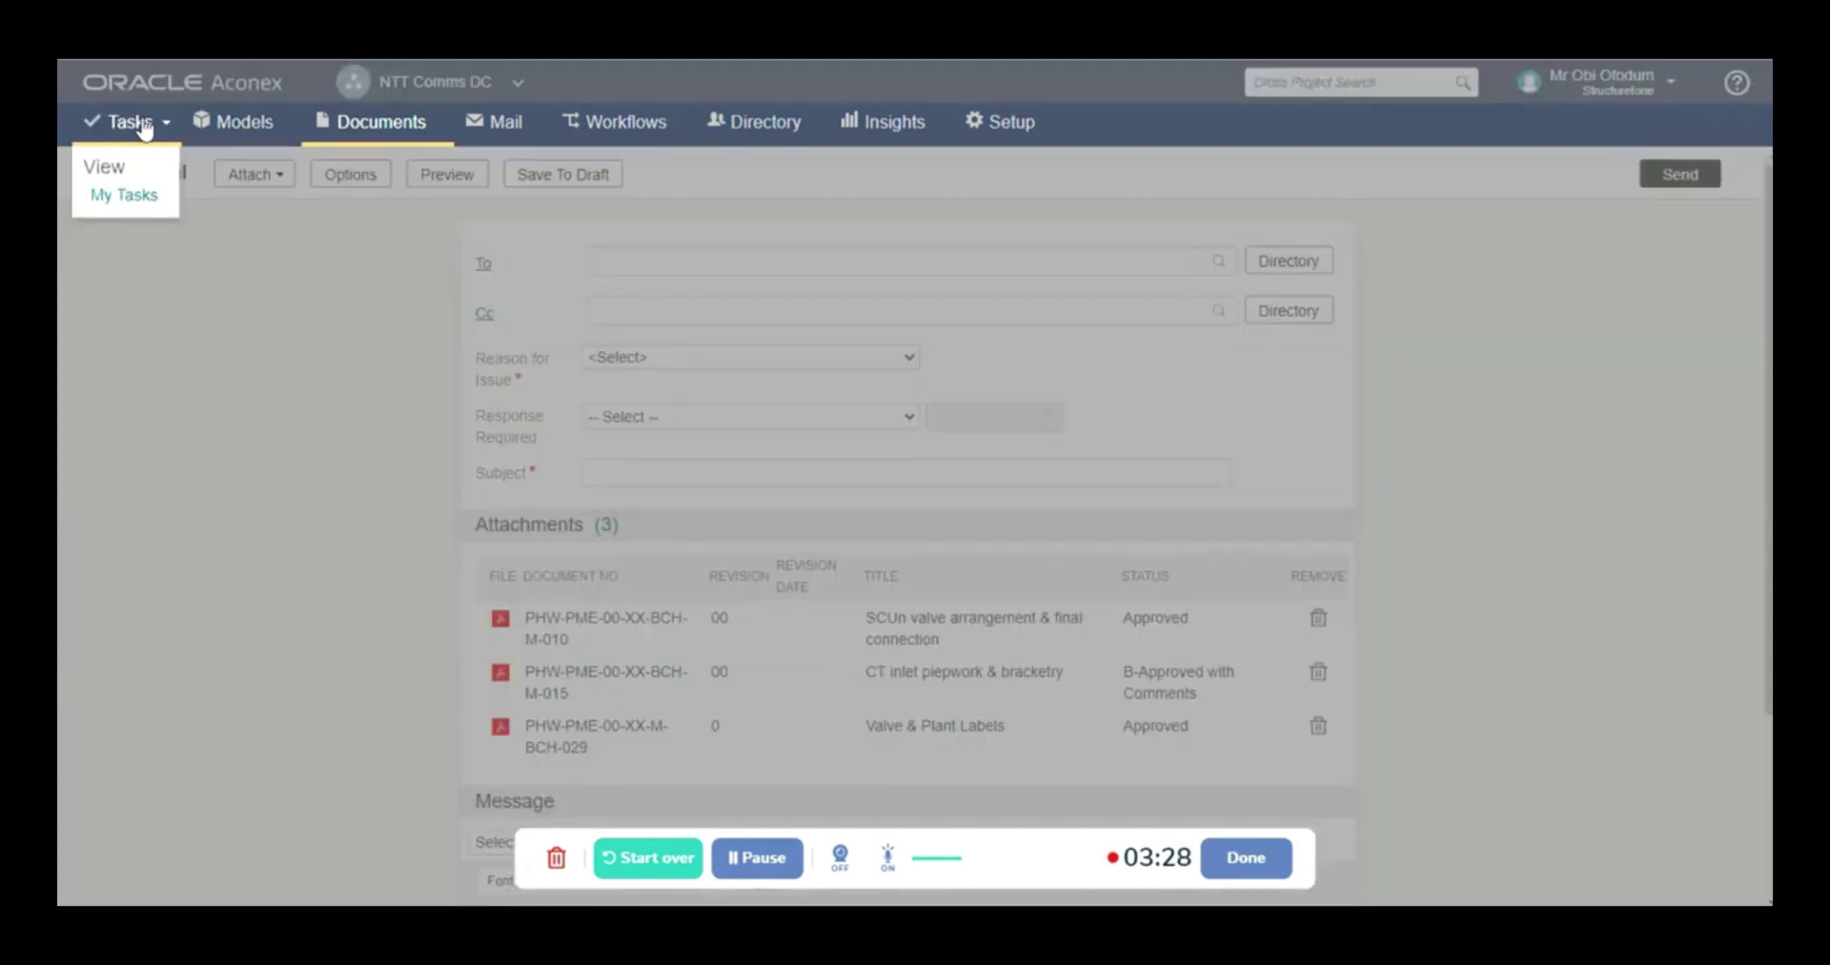
{"action": "left_click", "coordinate": [127, 194]}
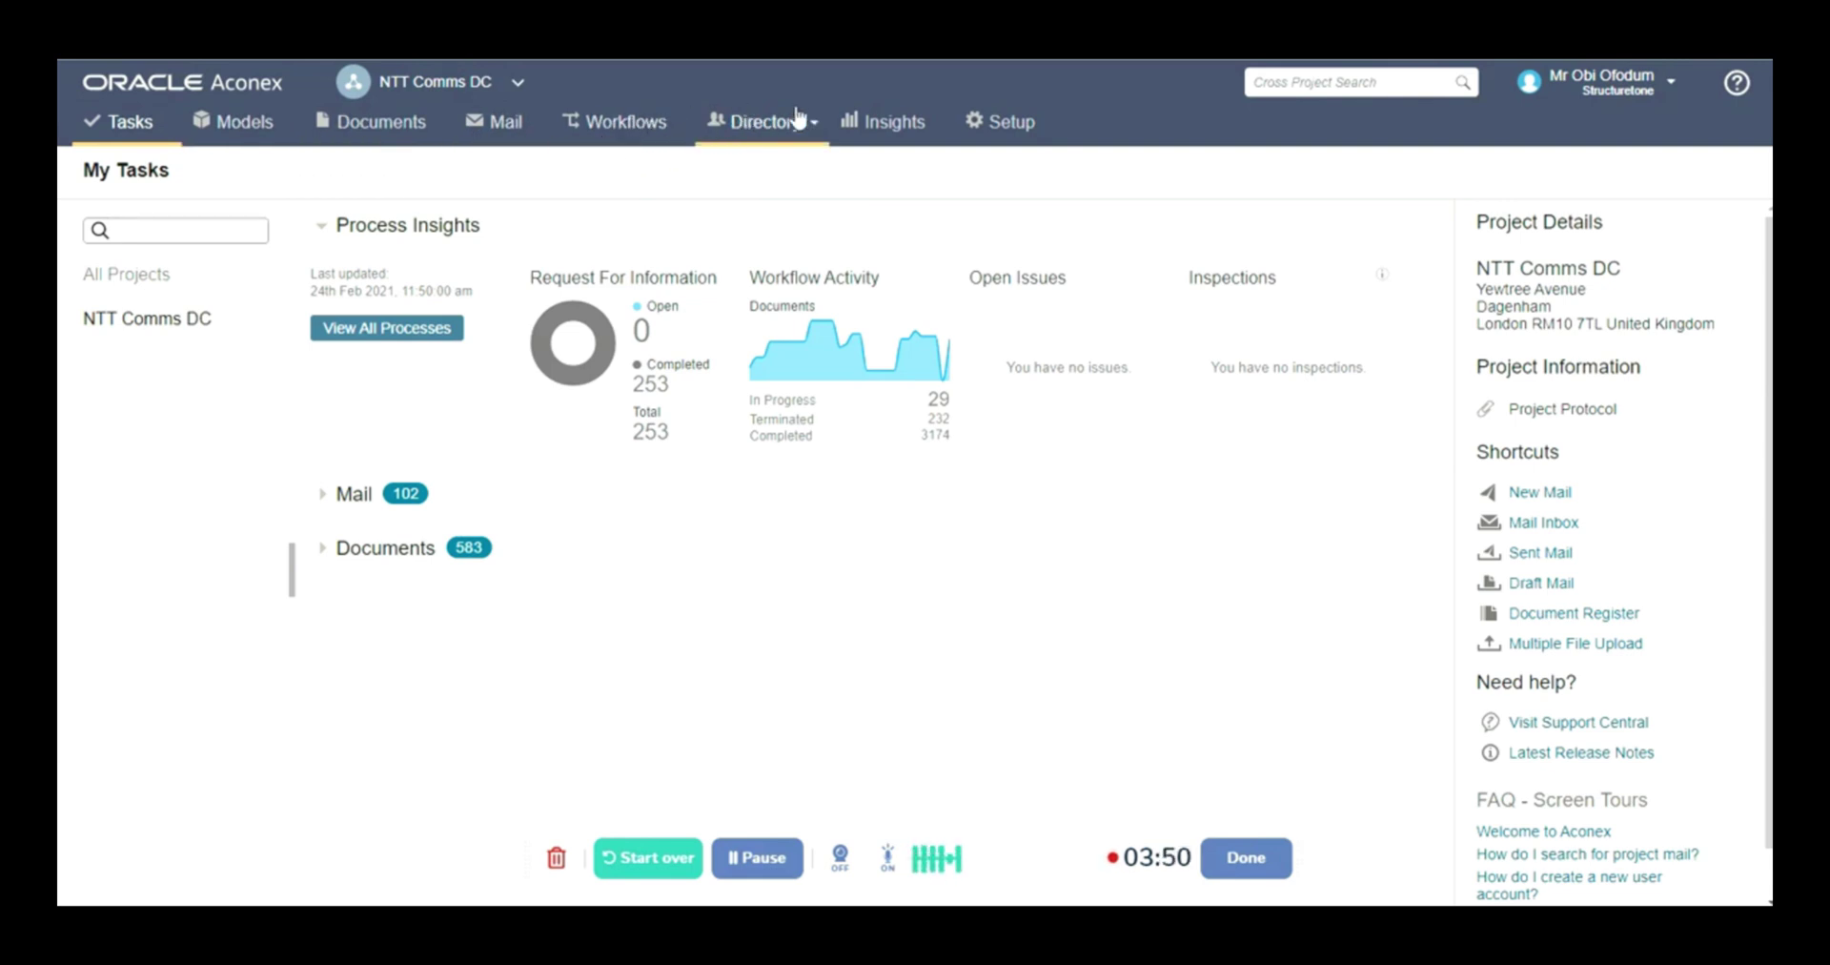
{"action": "left_click", "coordinate": [994, 132]}
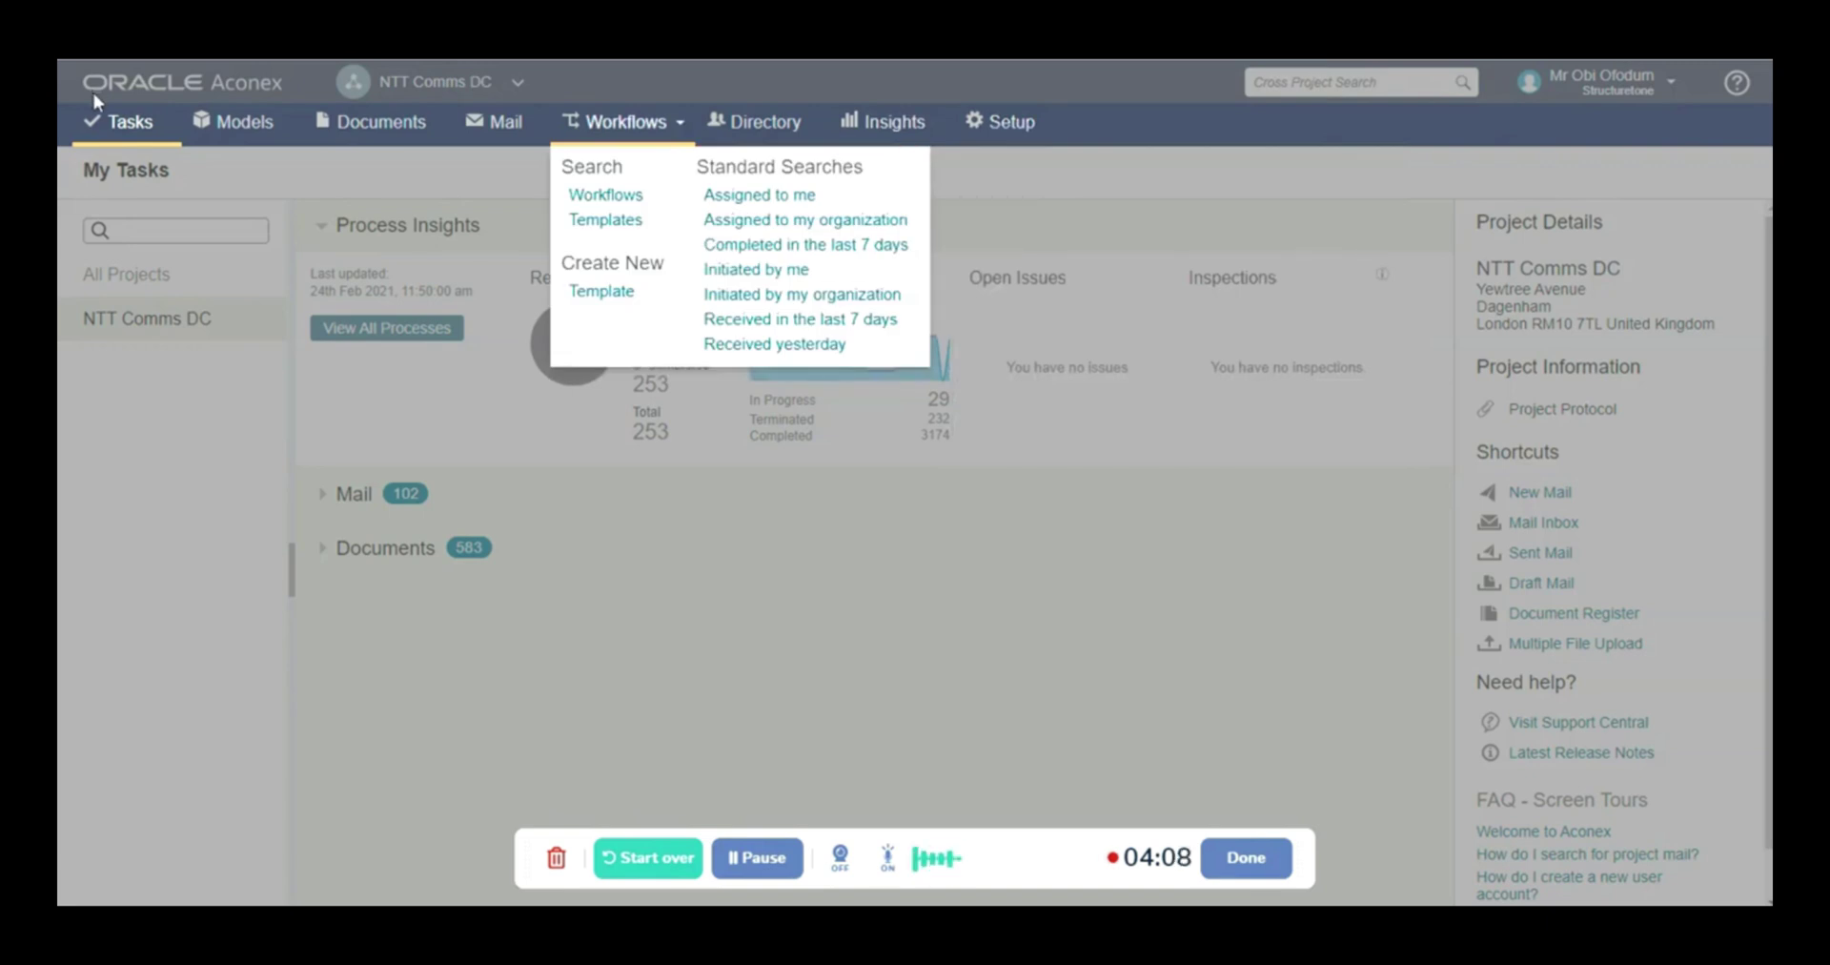
{"action": "mouse_move", "coordinate": [892, 151]}
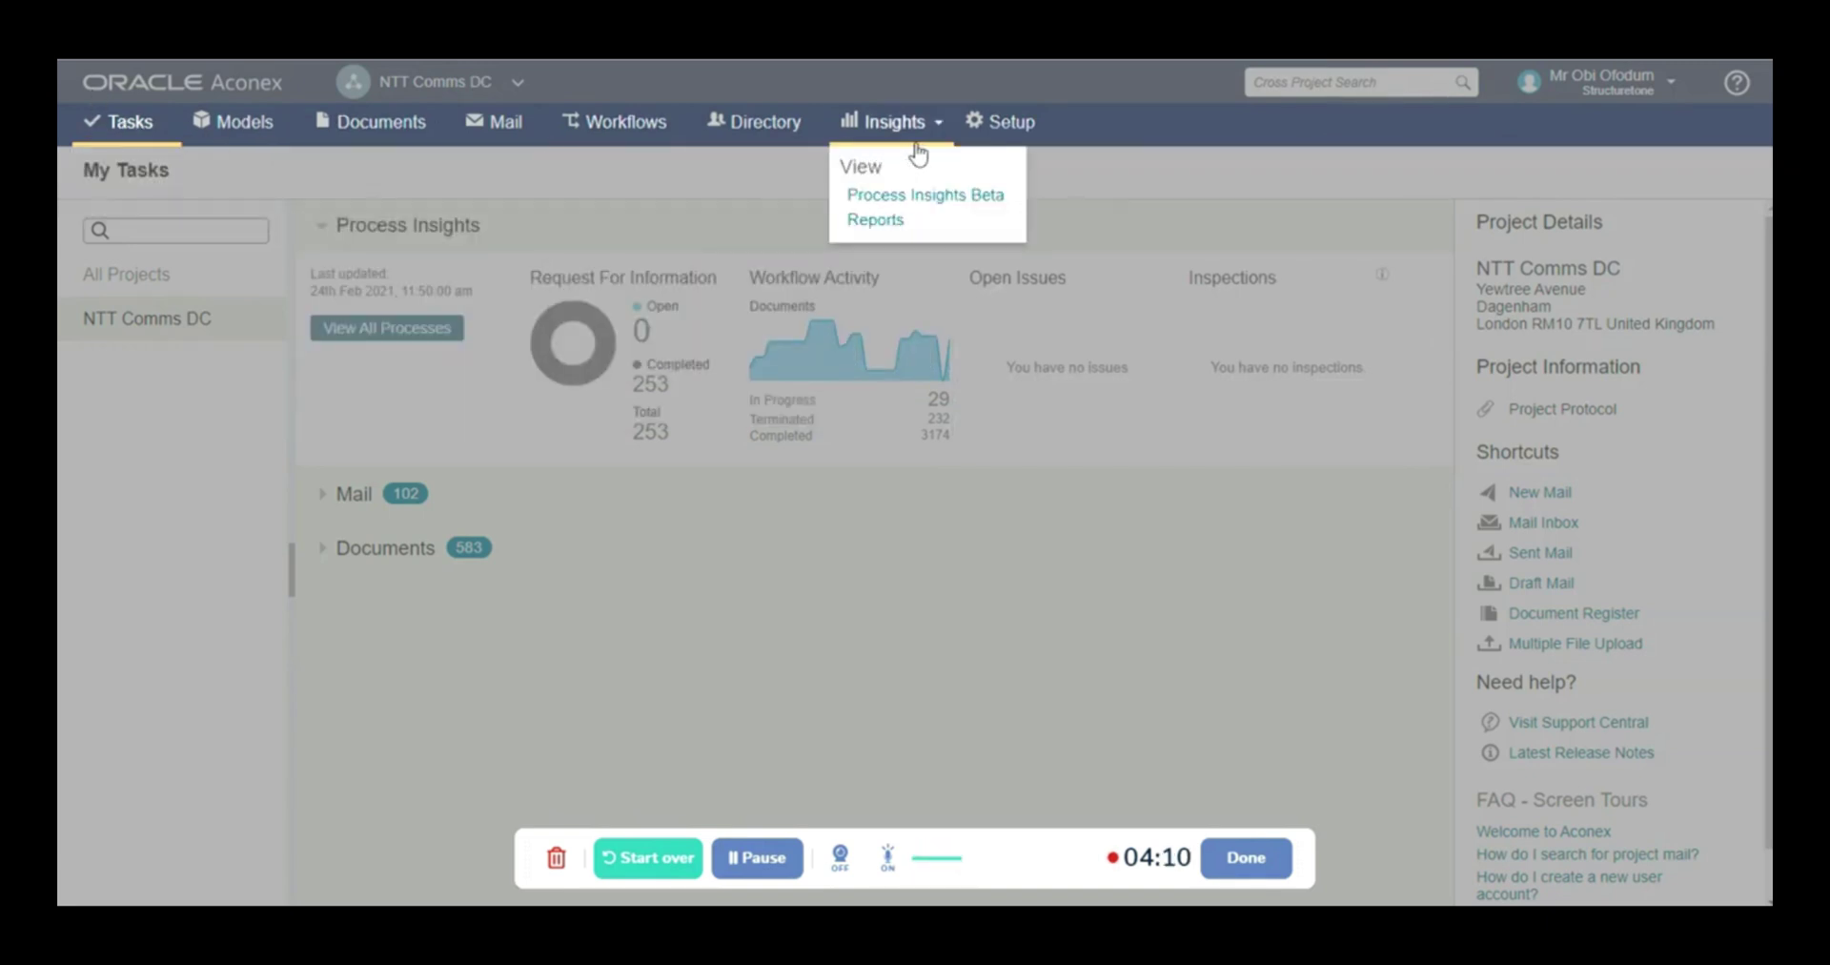
{"action": "mouse_move", "coordinate": [997, 130]}
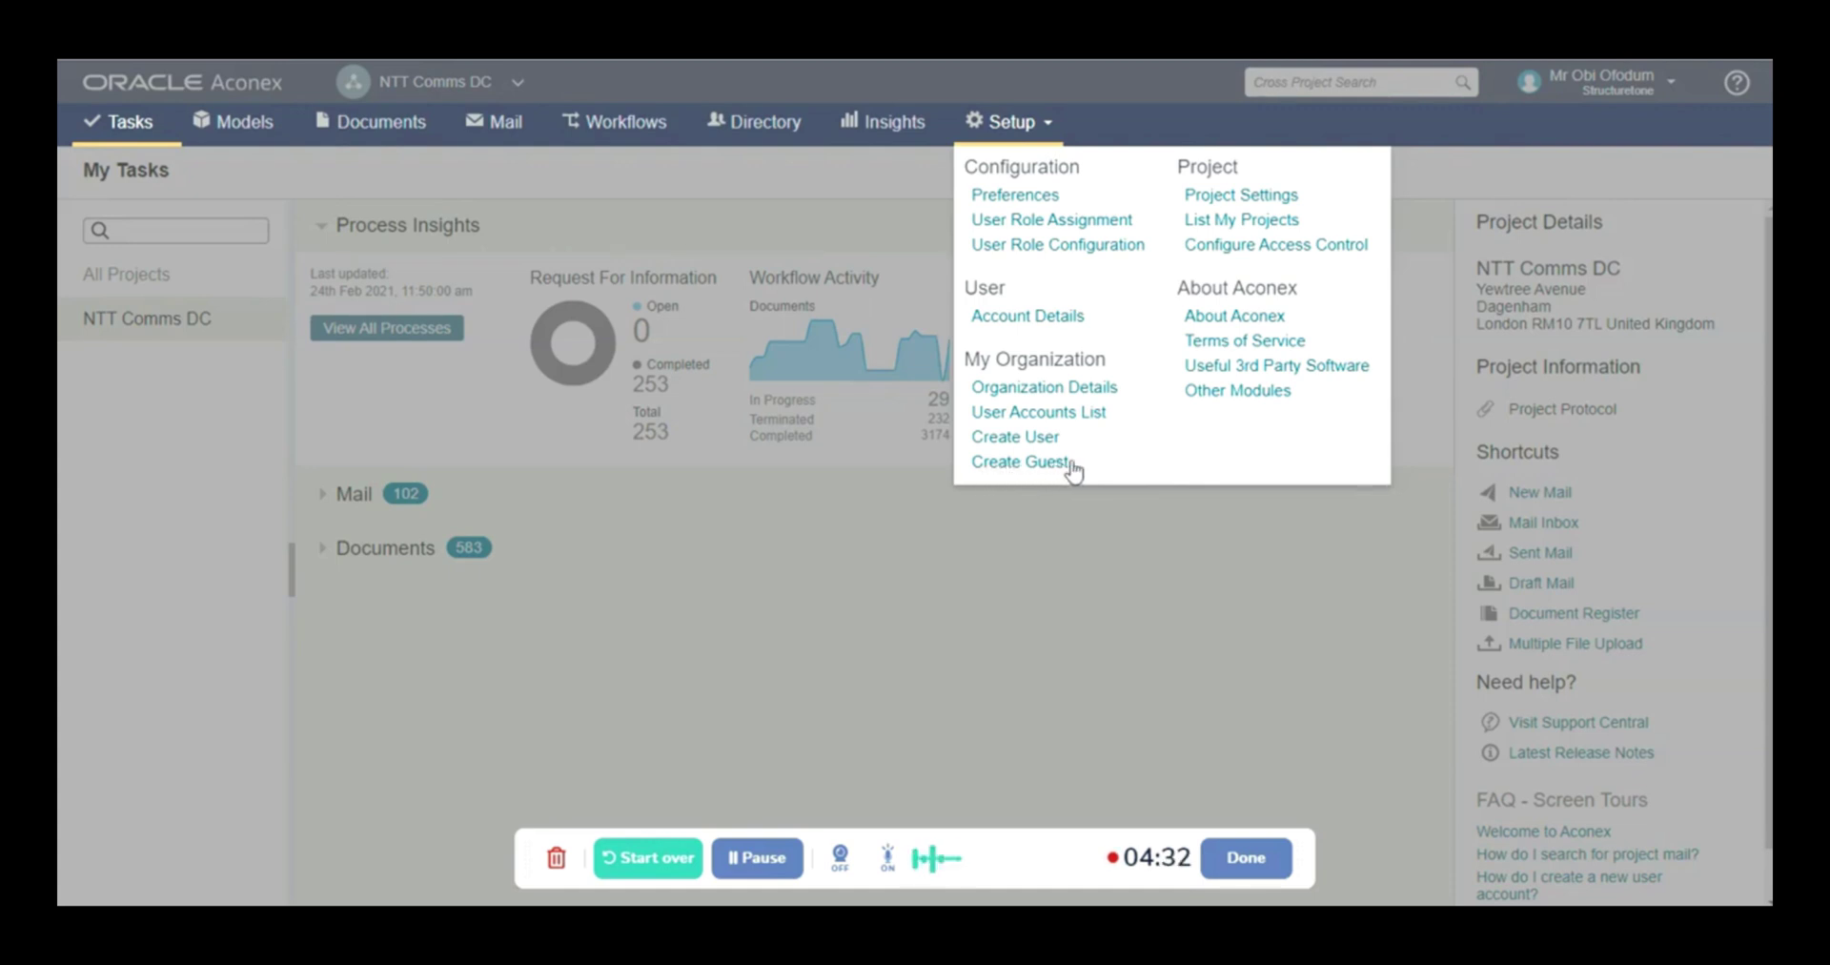
{"action": "left_click", "coordinate": [1049, 437]}
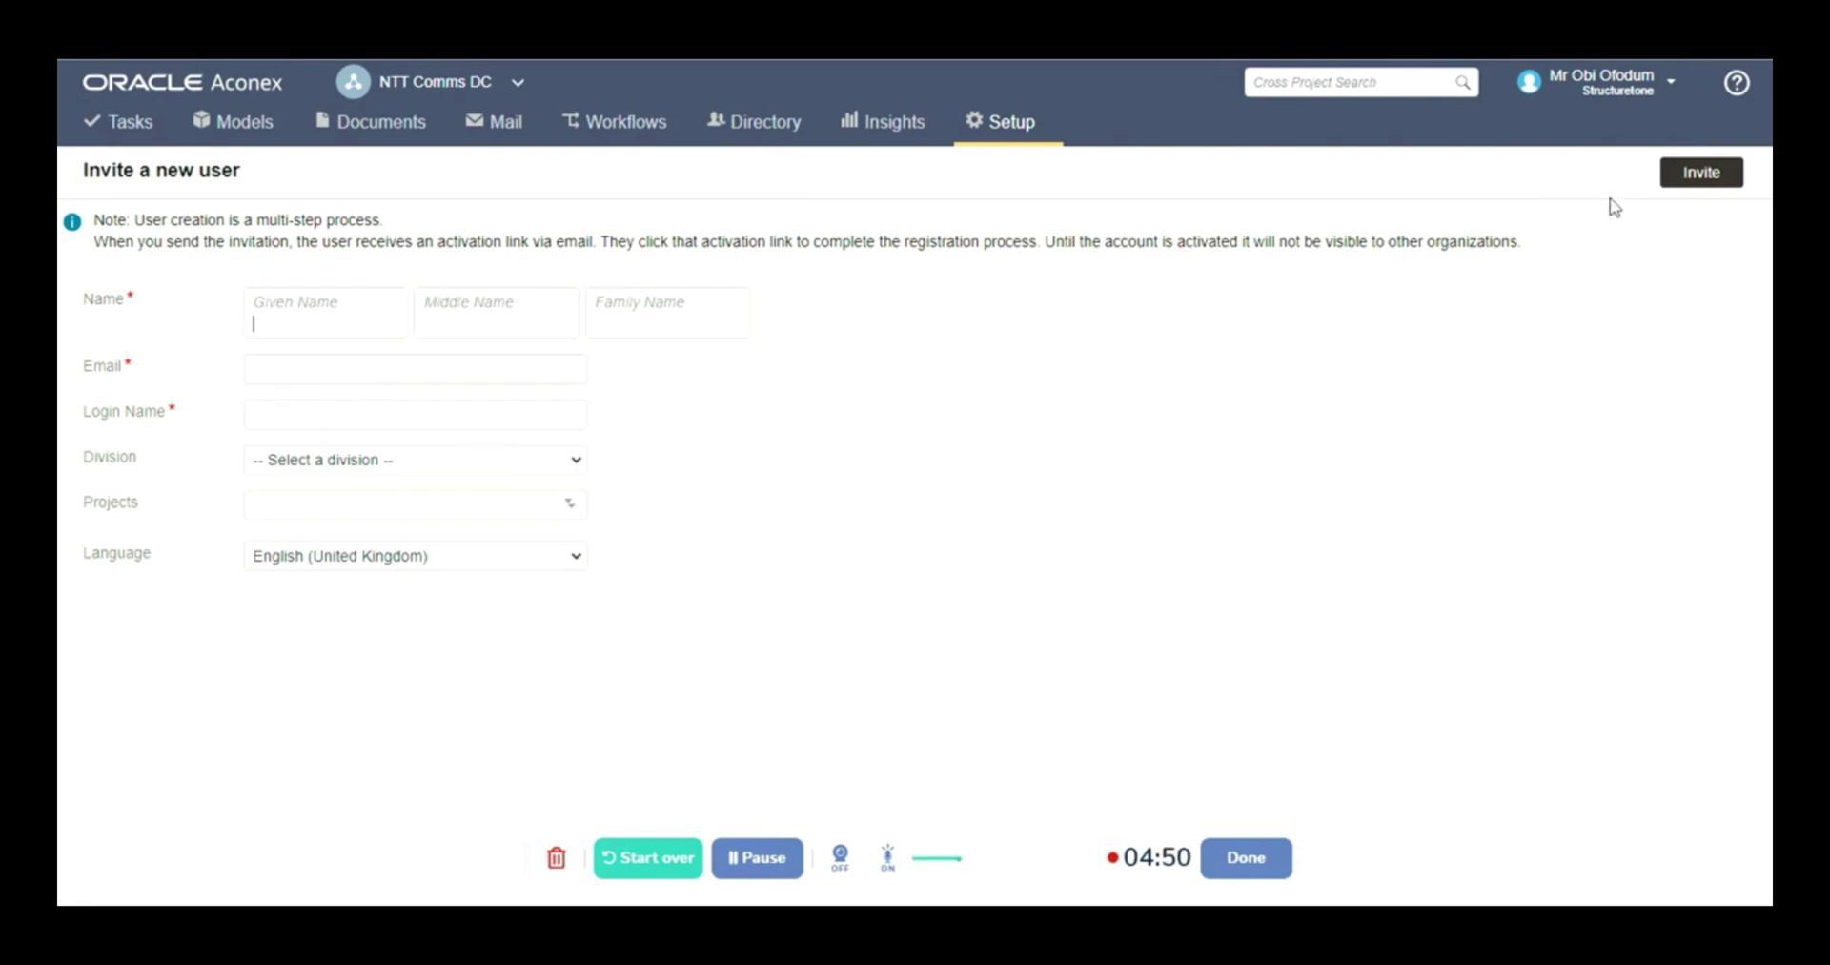
Submit the blank invite so Name, Email and Login Name are flagged as required.
{"action": "left_click", "coordinate": [1667, 176]}
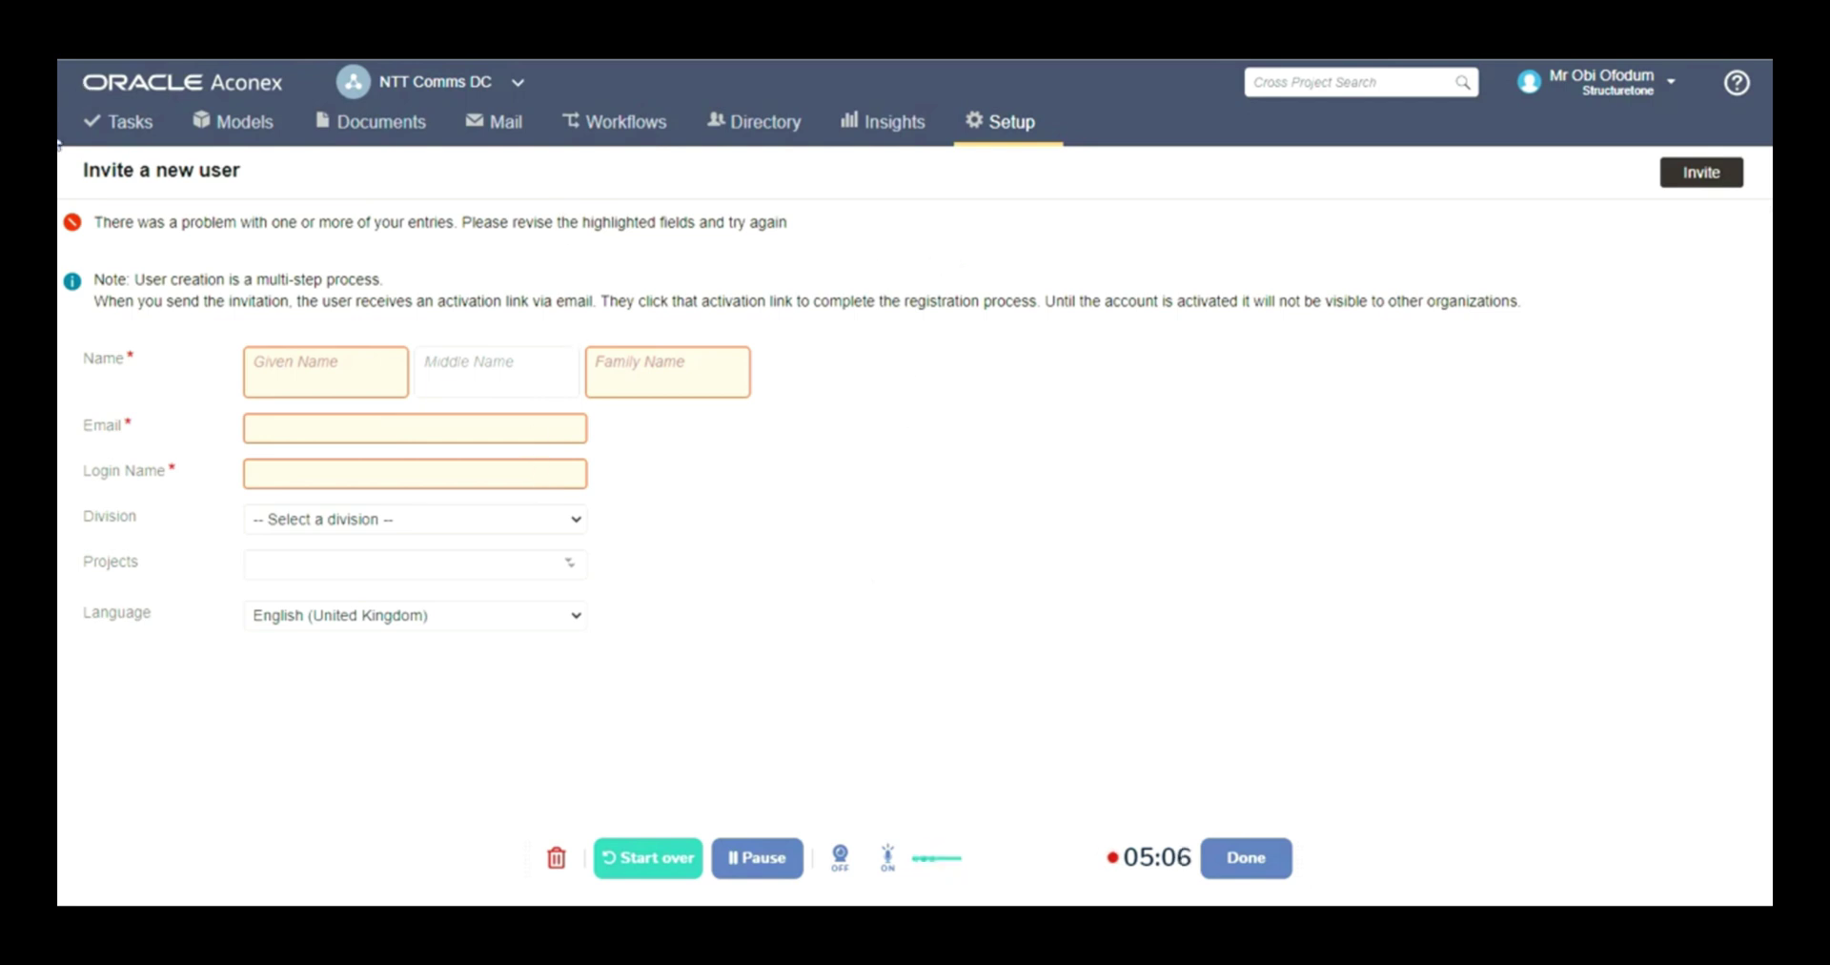
{"action": "left_click", "coordinate": [141, 136]}
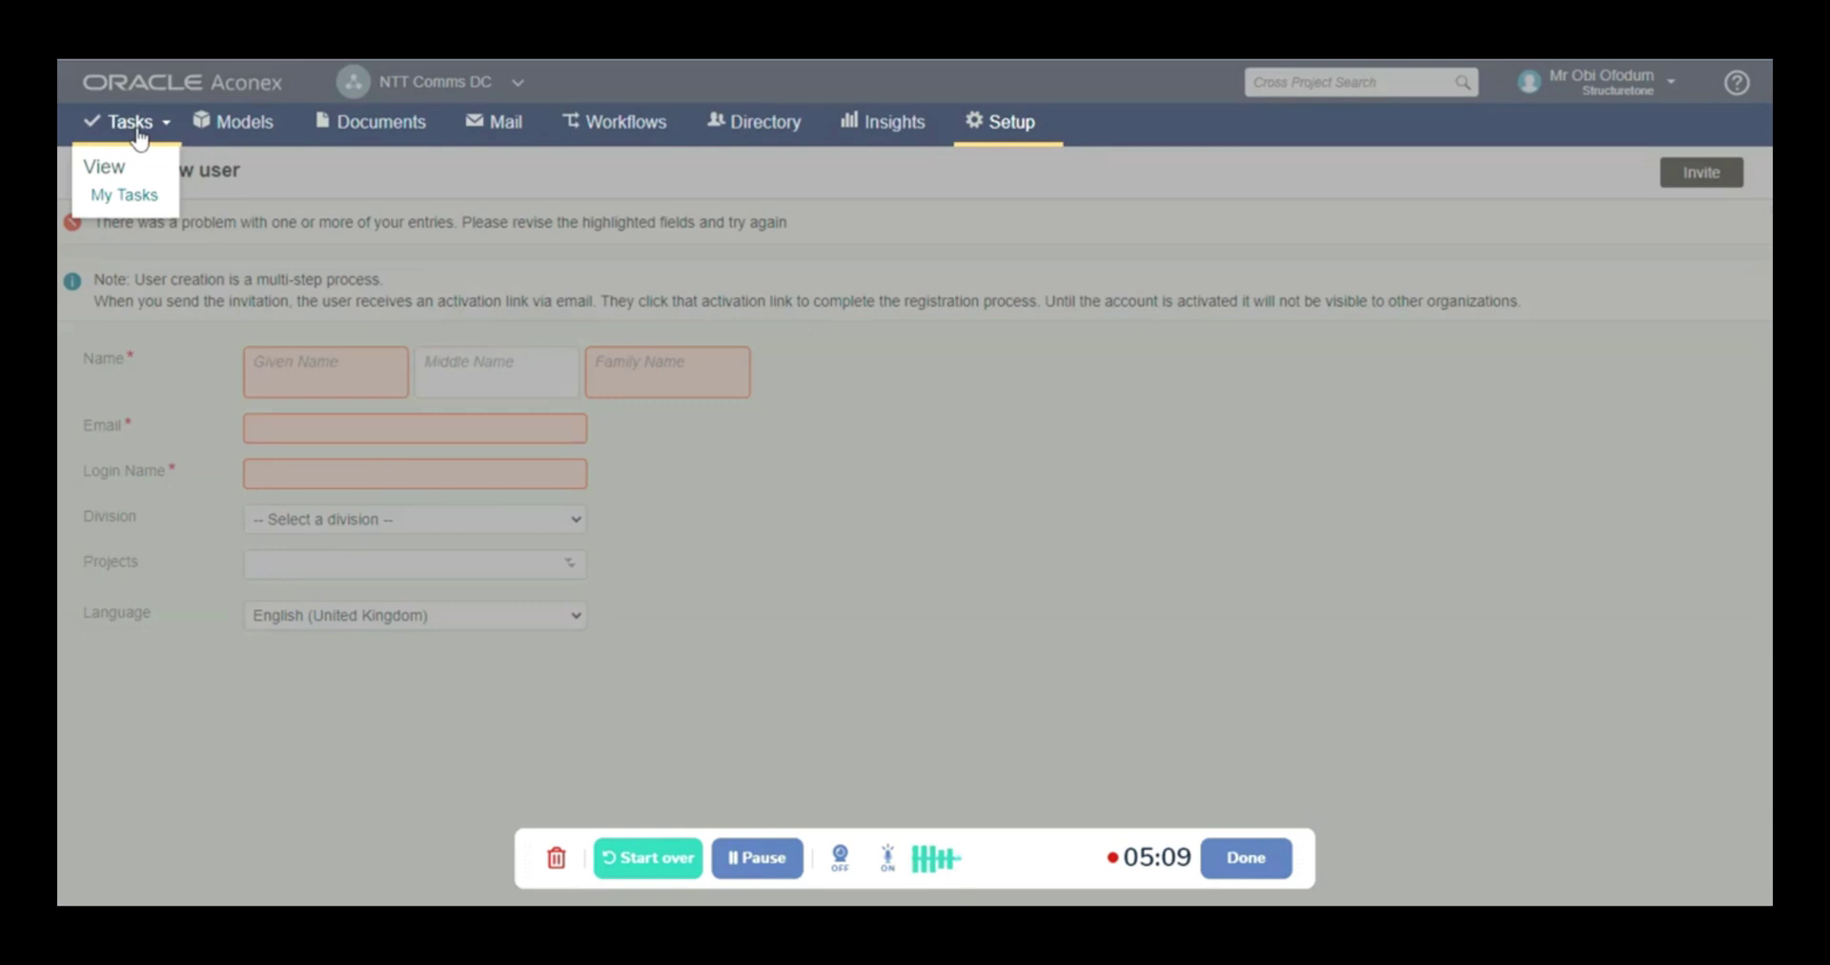
Go back to the NTT Comms DC My Tasks dashboard and show the Documents options.
{"action": "left_click", "coordinate": [133, 199]}
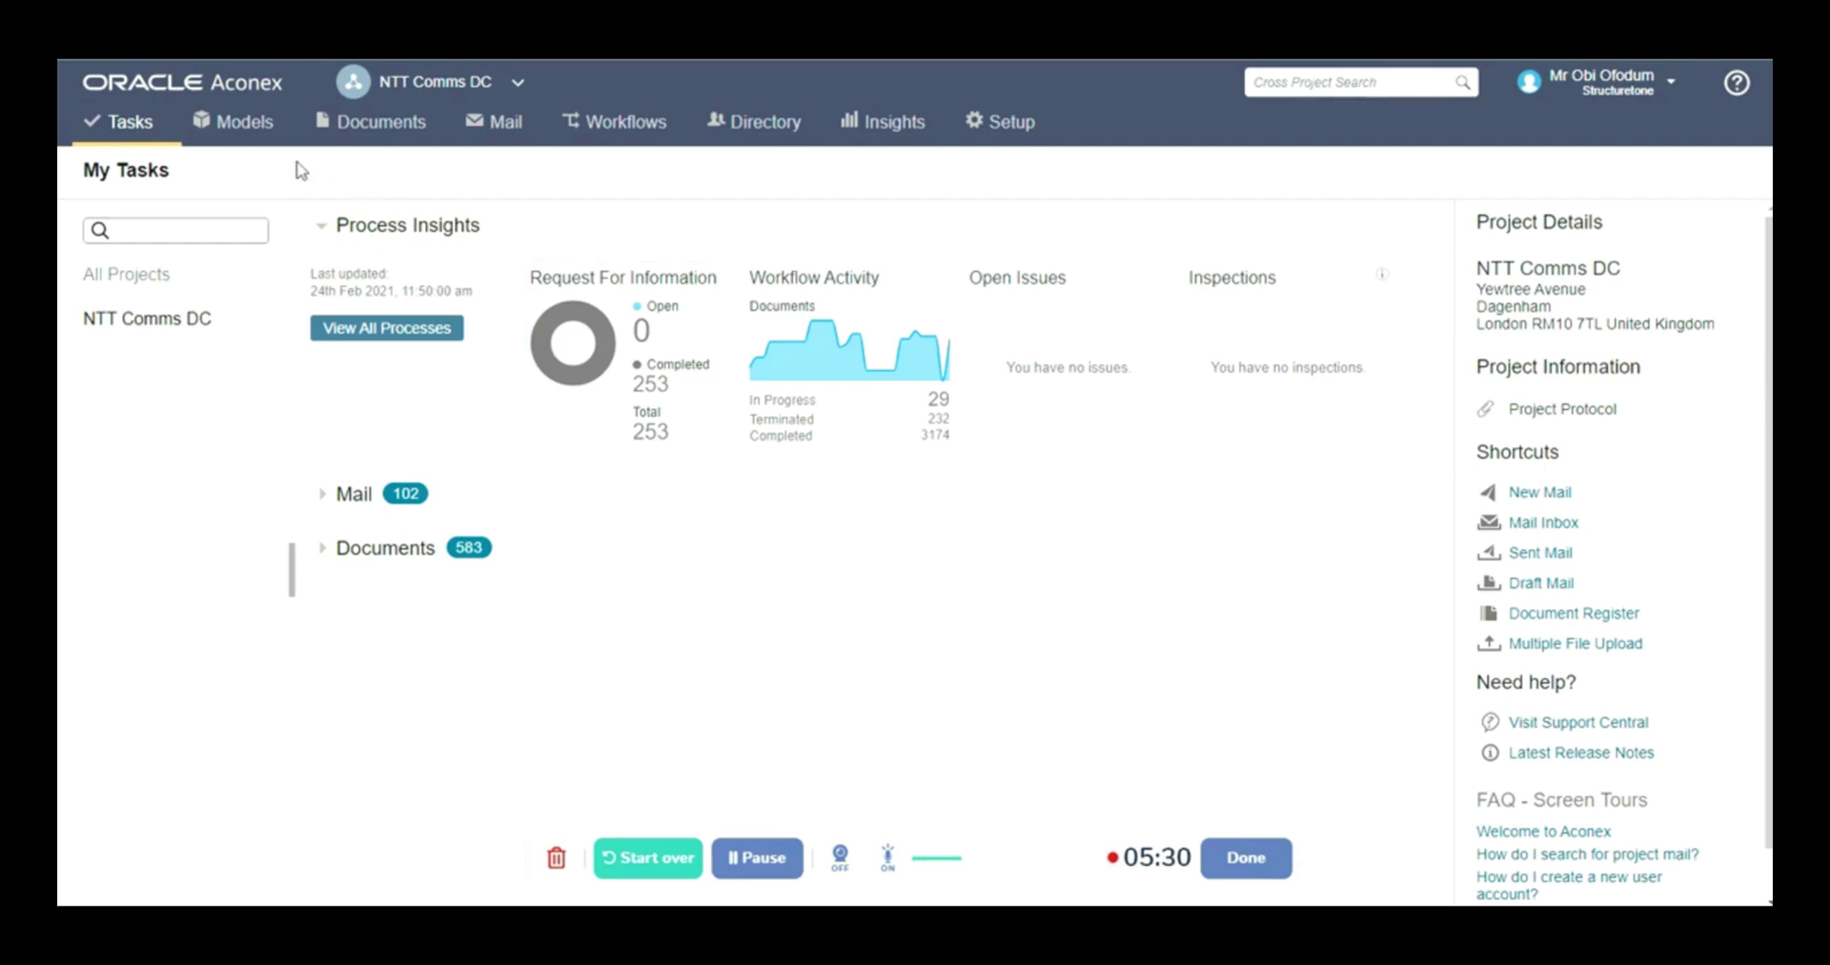
{"action": "left_click", "coordinate": [405, 139]}
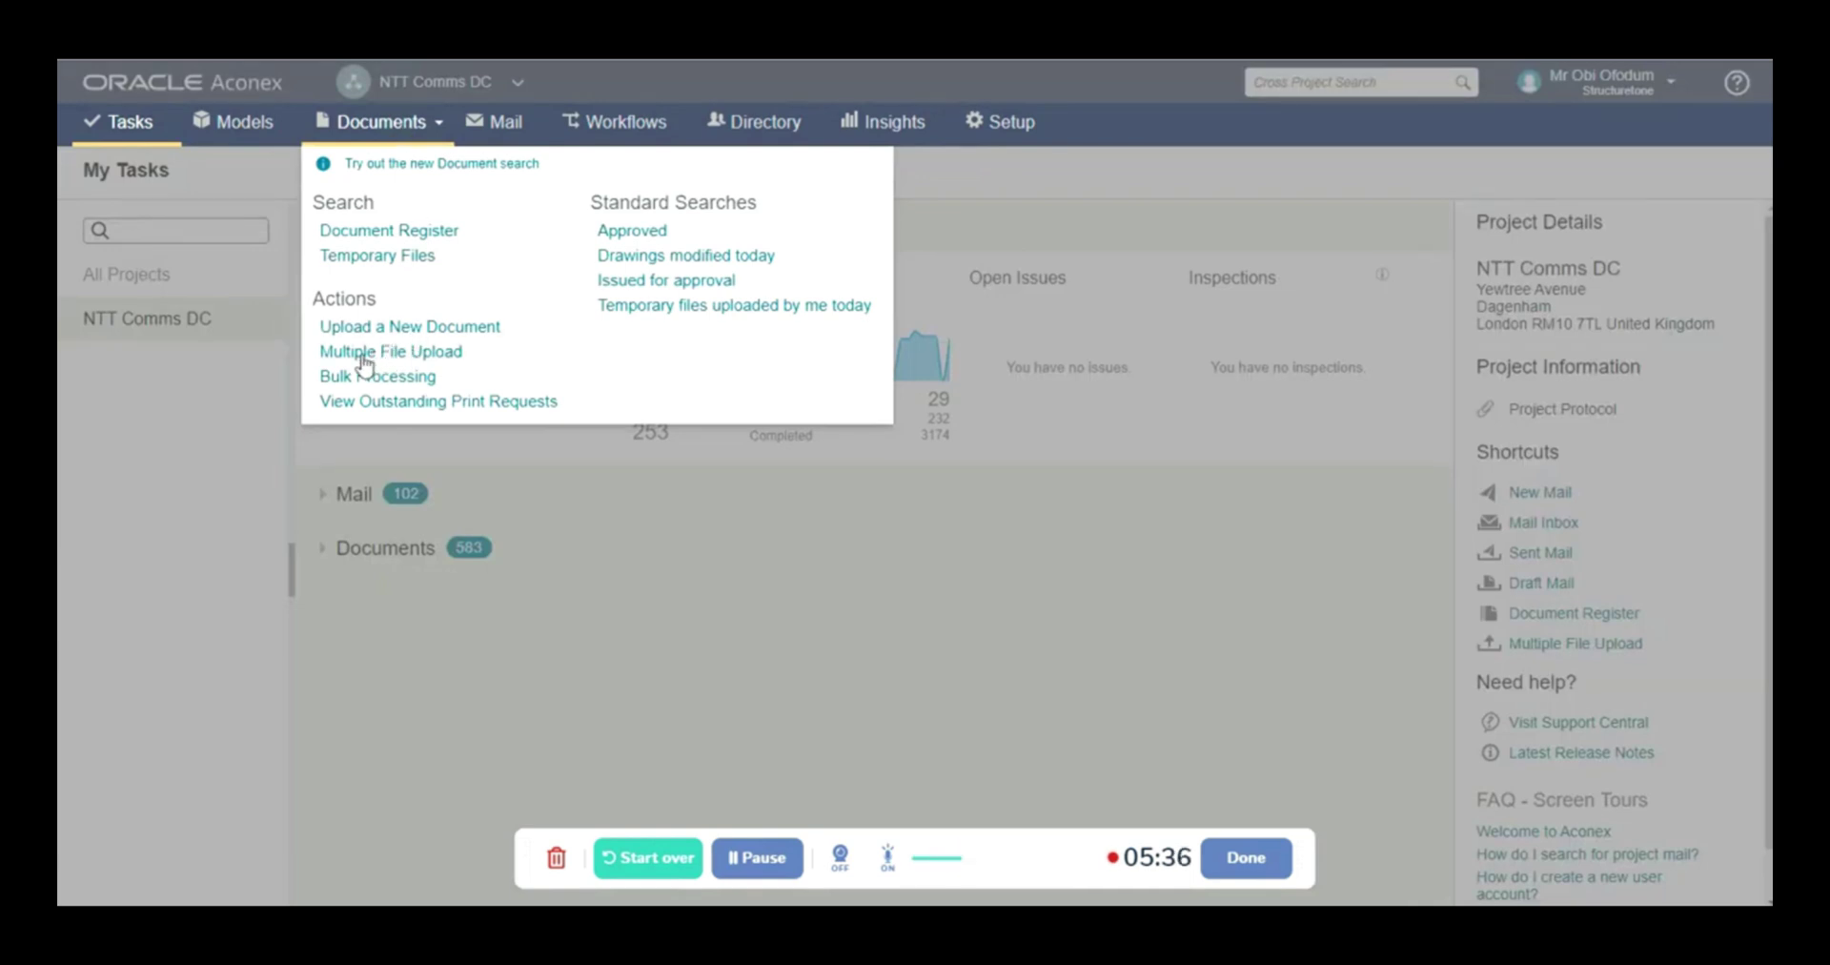
Open the Zip File Upload page and browse for a zip, cancelling without selecting one.
{"action": "left_click", "coordinate": [485, 360]}
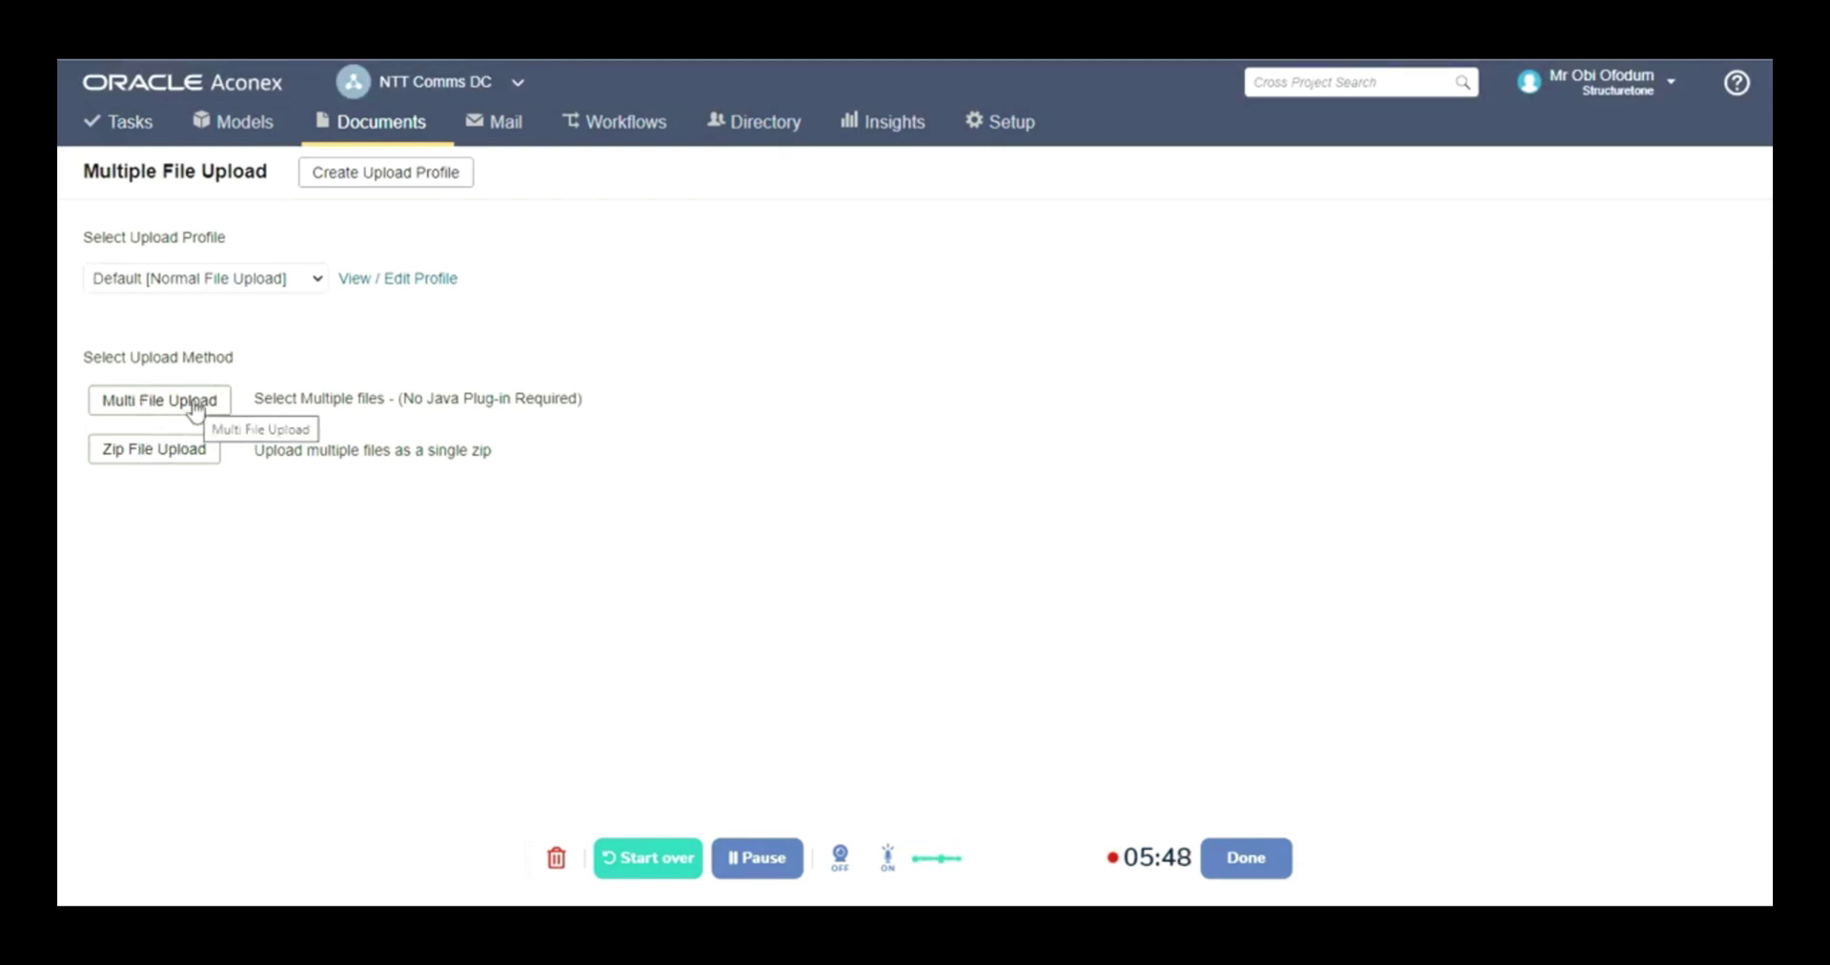
{"action": "left_click", "coordinate": [188, 467]}
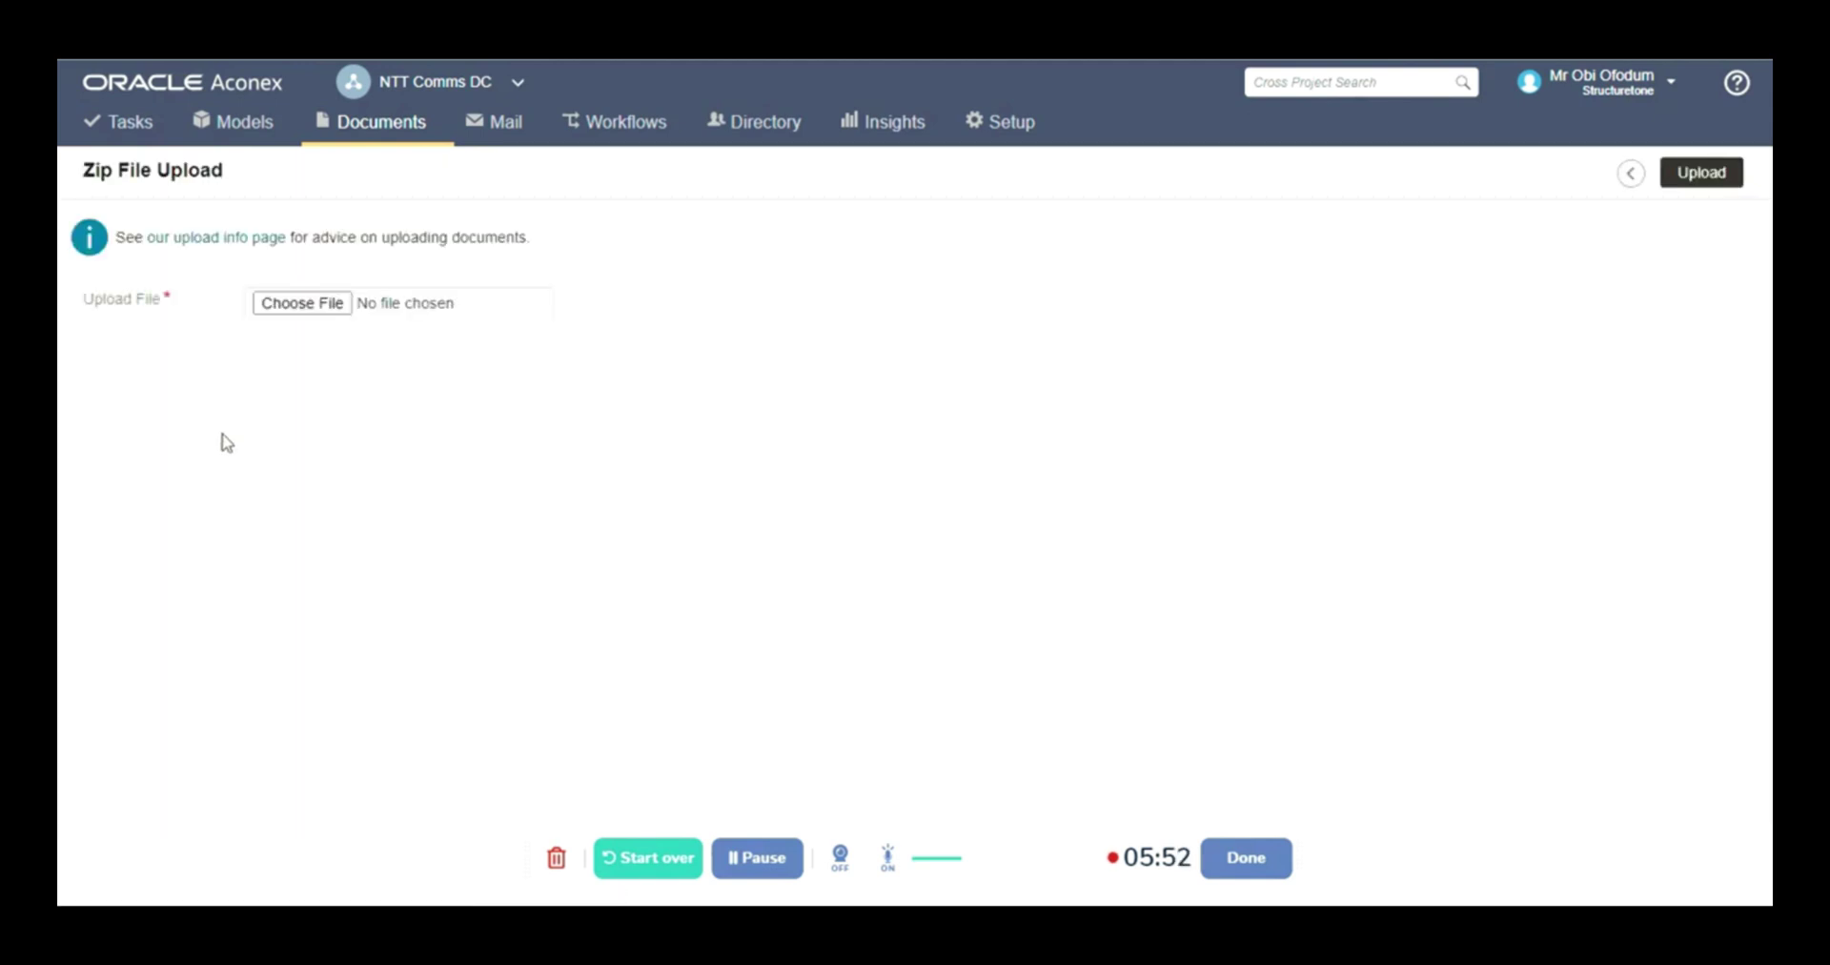
{"action": "left_click", "coordinate": [324, 307]}
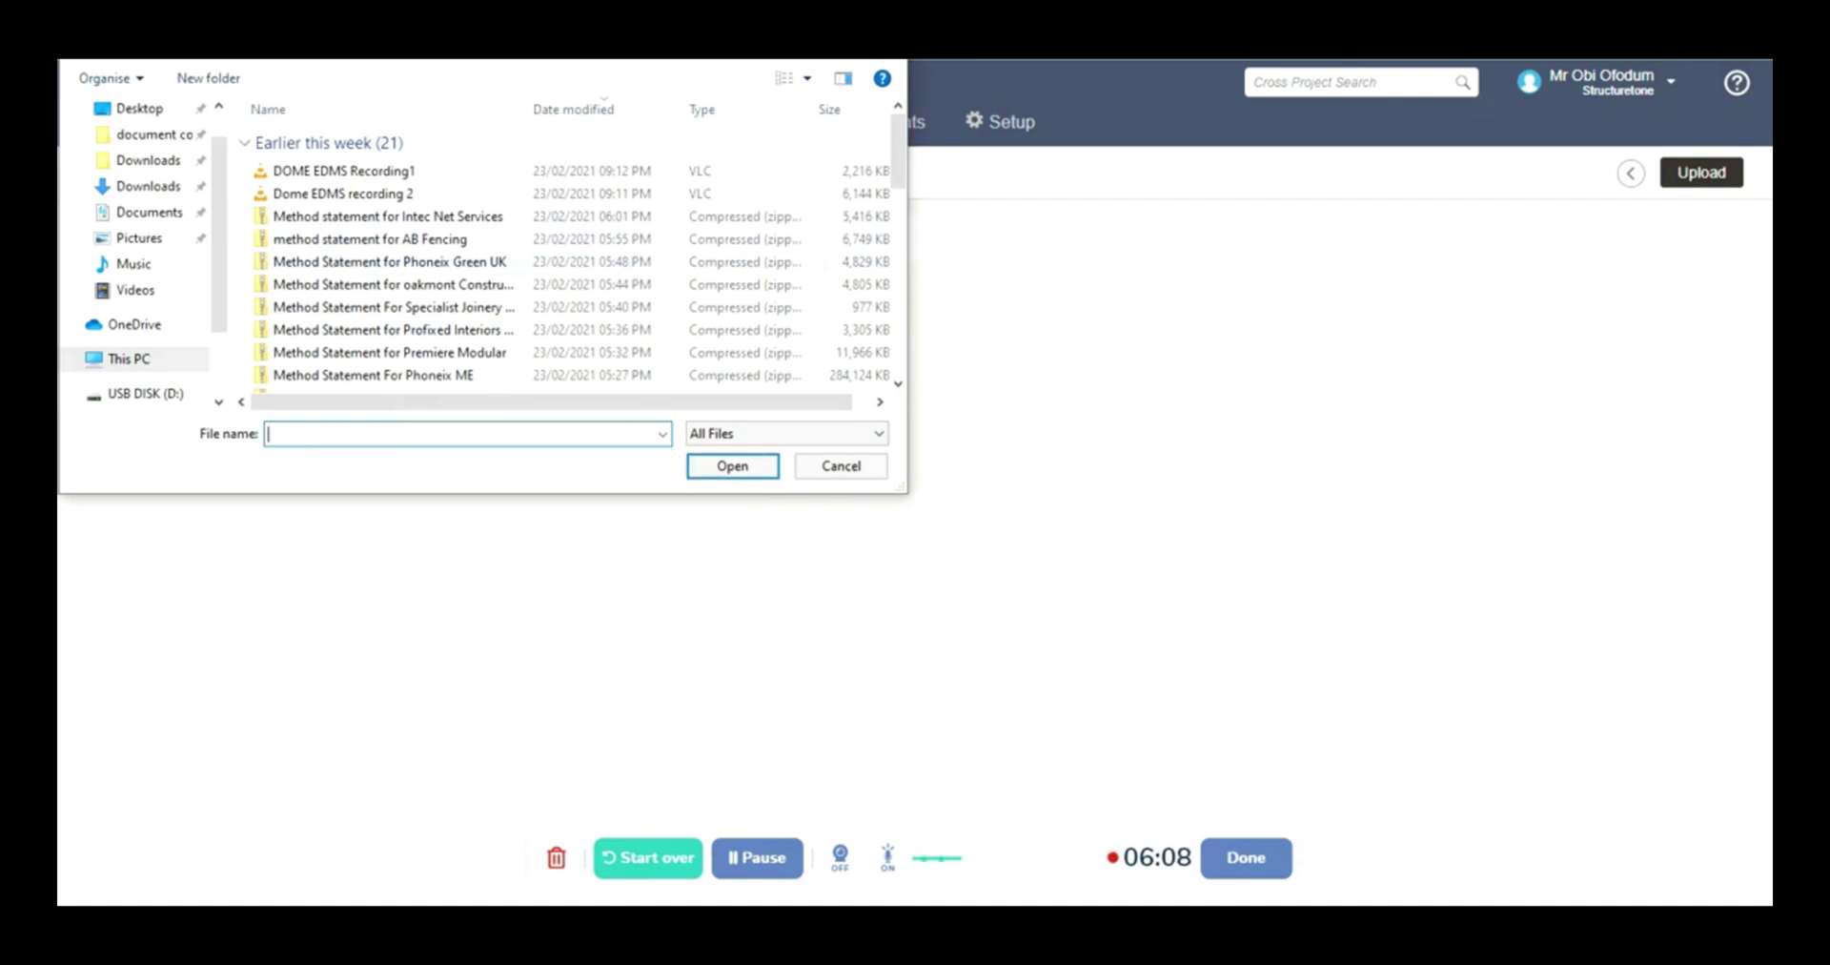
{"action": "key", "text": "Escape"}
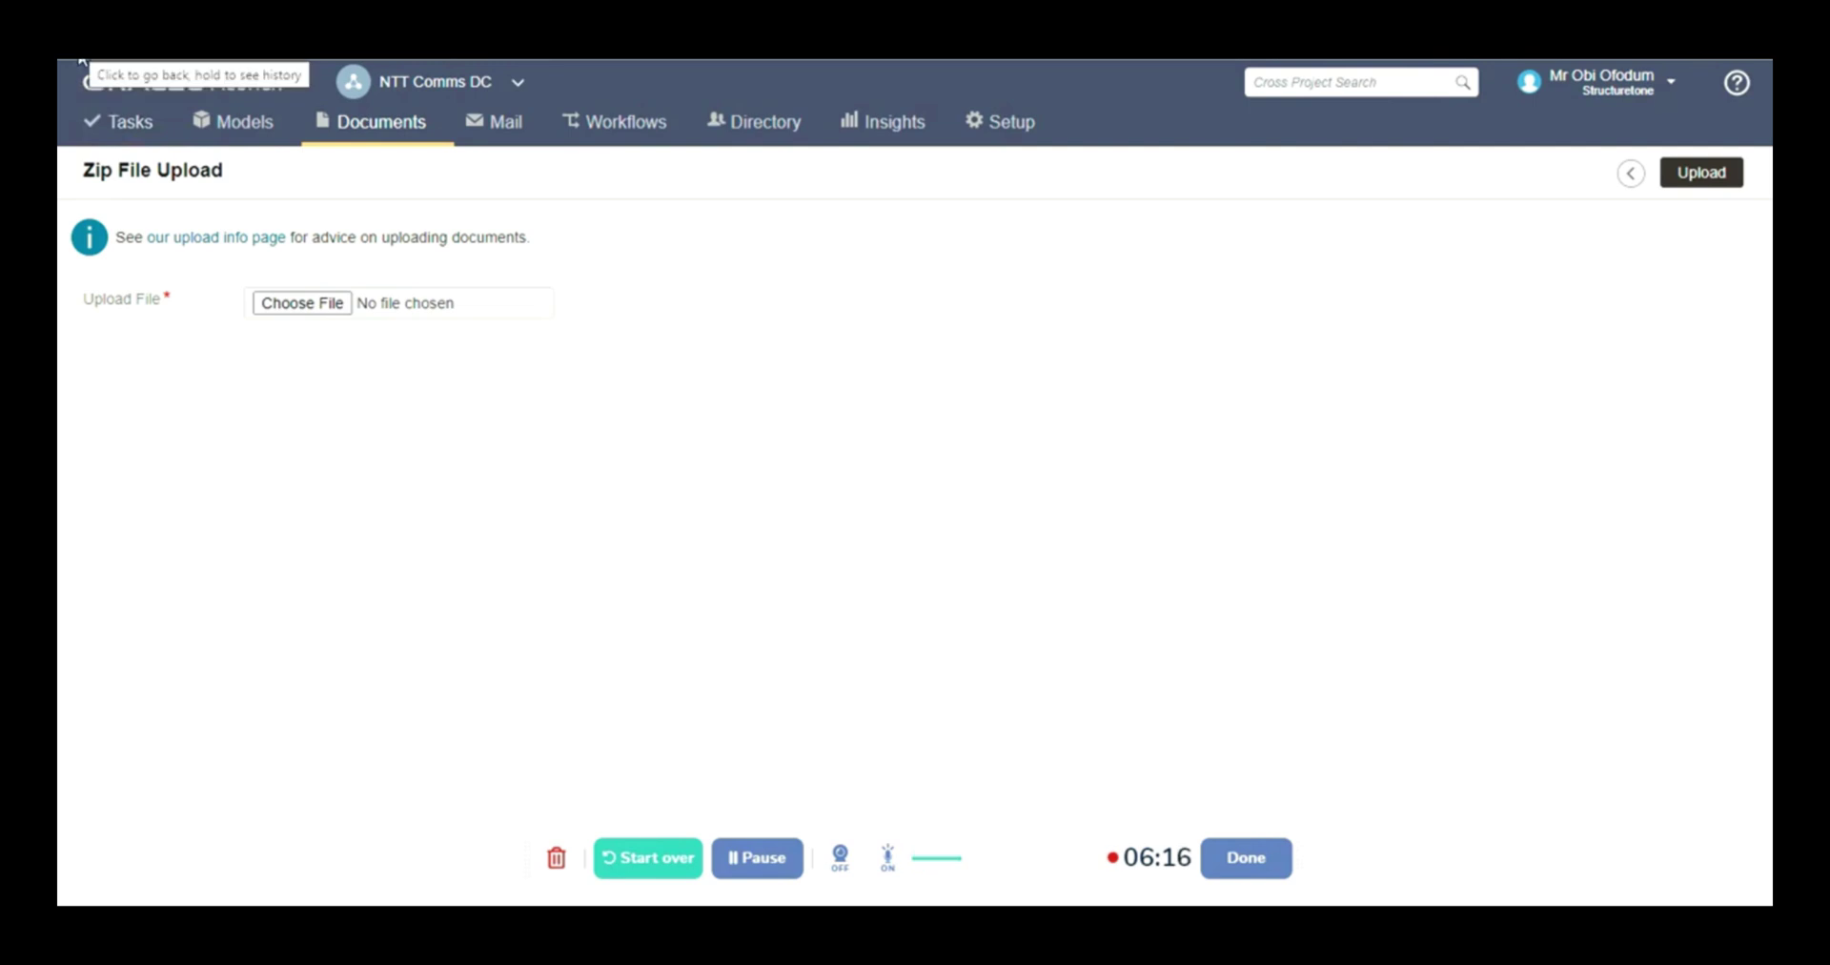
Return from the Zip File Upload page to the NTT Comms DC My Tasks dashboard.
{"action": "left_click", "coordinate": [112, 122]}
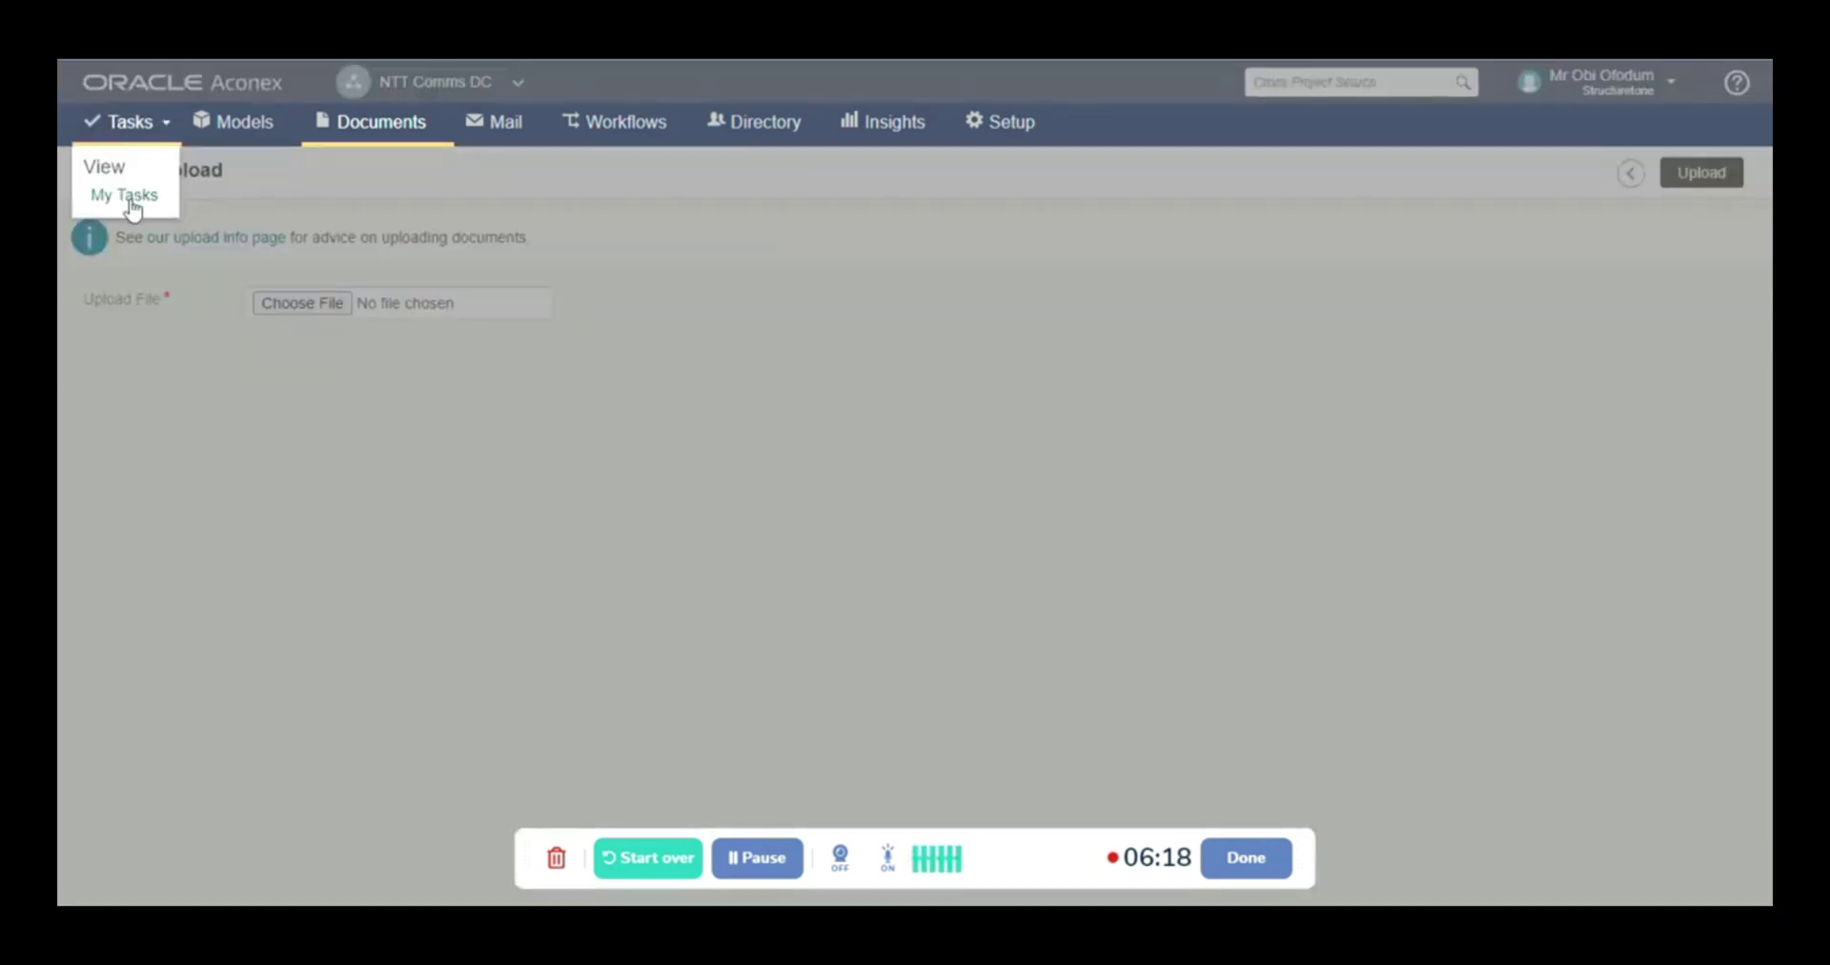
{"action": "left_click", "coordinate": [132, 204]}
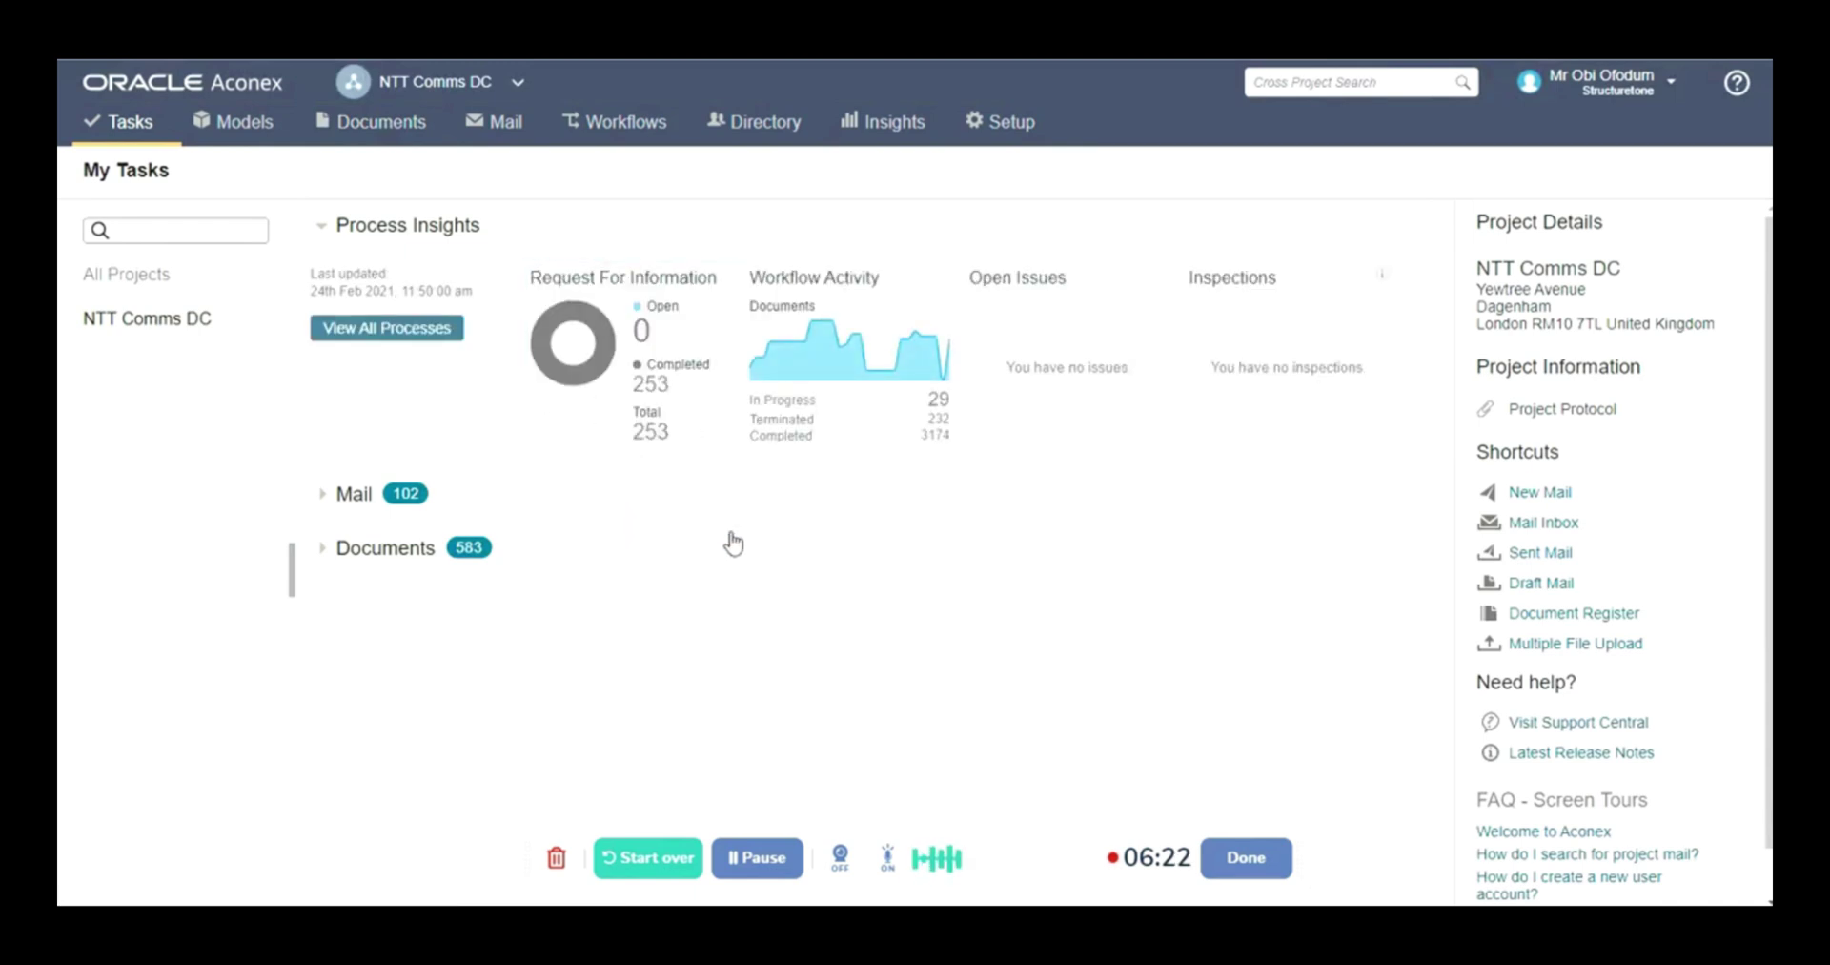
{"action": "left_click", "coordinate": [1237, 855]}
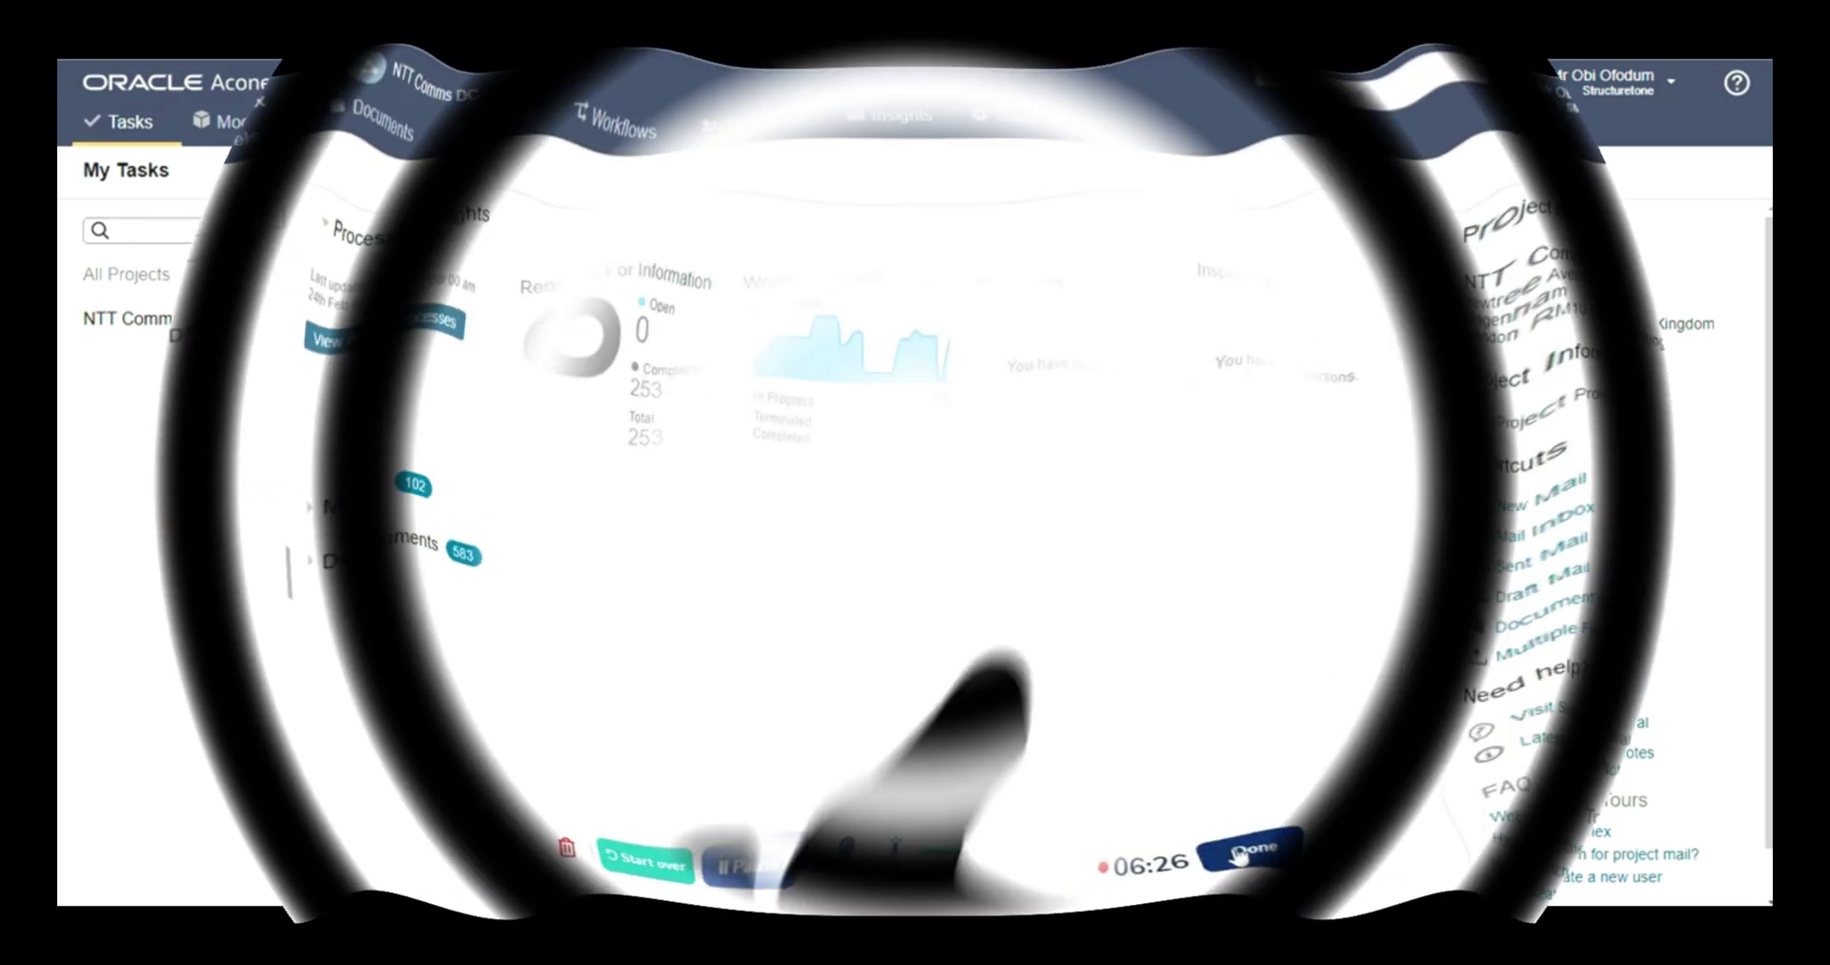